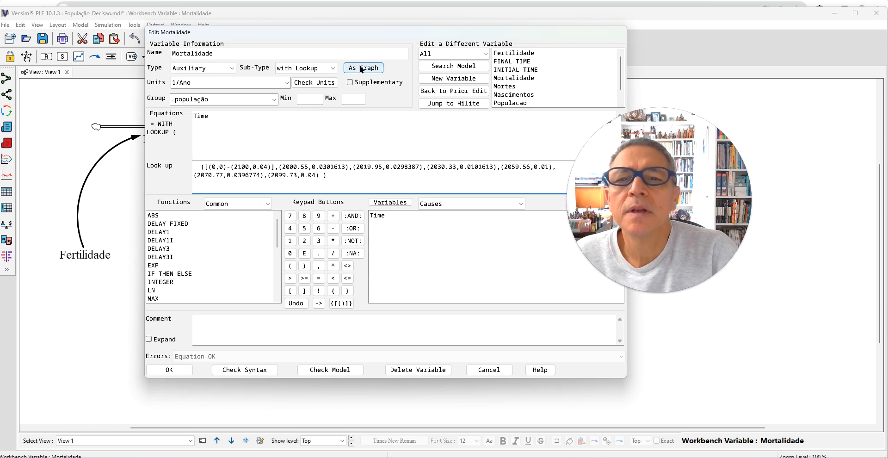
# Examine the Mortalidade lookup as an enlarged graph, checking its segments from 2000 to 2100, and close the variable's equation.
pyautogui.click(364, 68)
pyautogui.moveTo(204, 63); pyautogui.dragTo(369, 68)
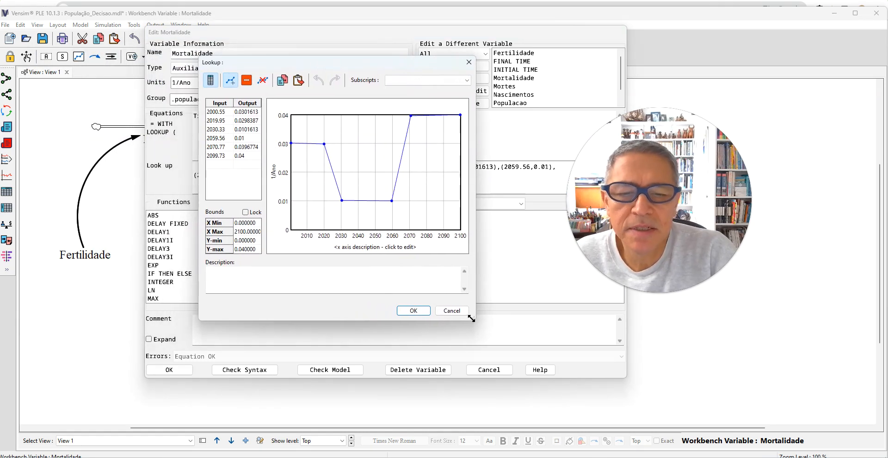
pyautogui.moveTo(471, 319); pyautogui.dragTo(546, 360)
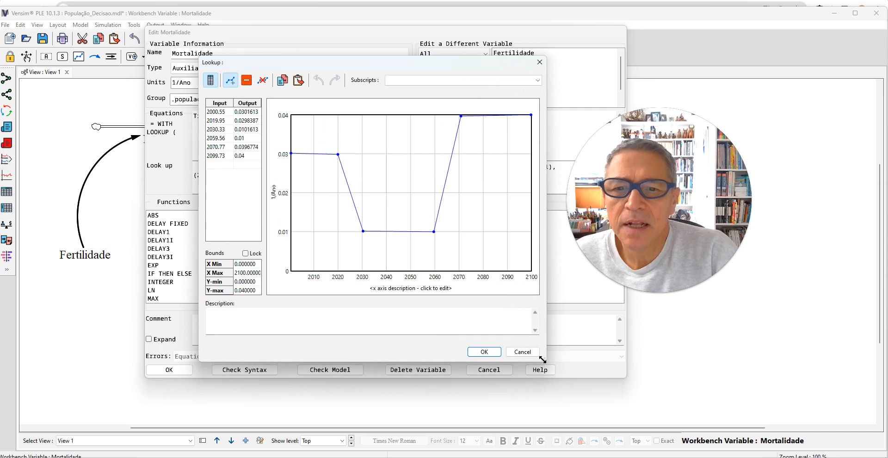
pyautogui.click(17, 332)
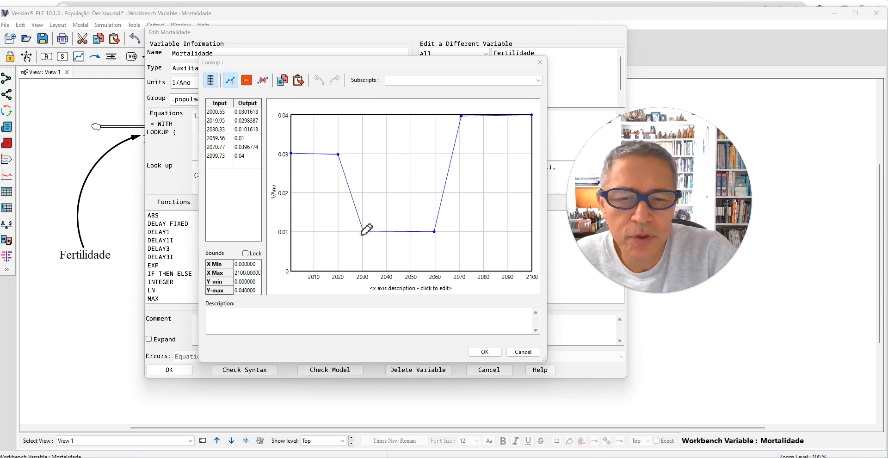
pyautogui.moveTo(376, 232); pyautogui.dragTo(438, 236)
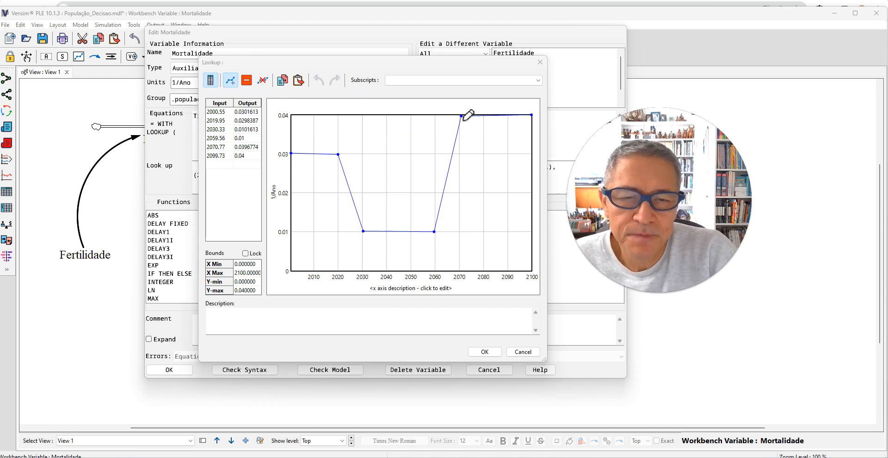
pyautogui.moveTo(462, 117); pyautogui.dragTo(529, 119)
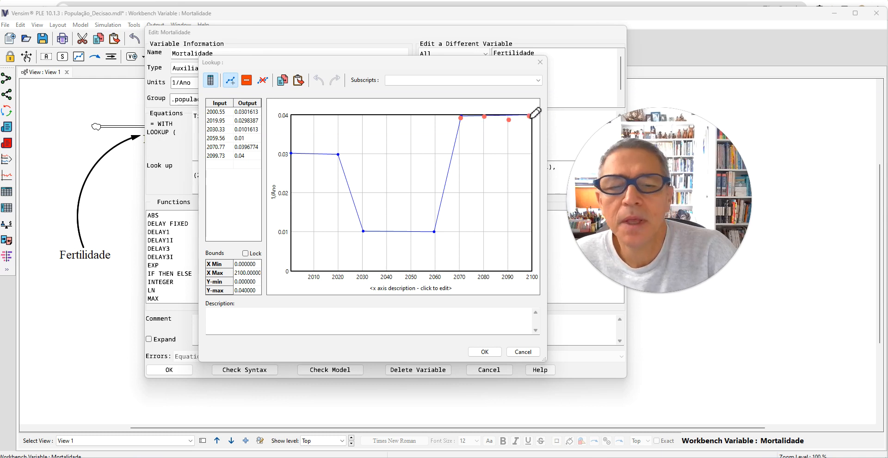
pyautogui.moveTo(530, 116); pyautogui.dragTo(531, 116)
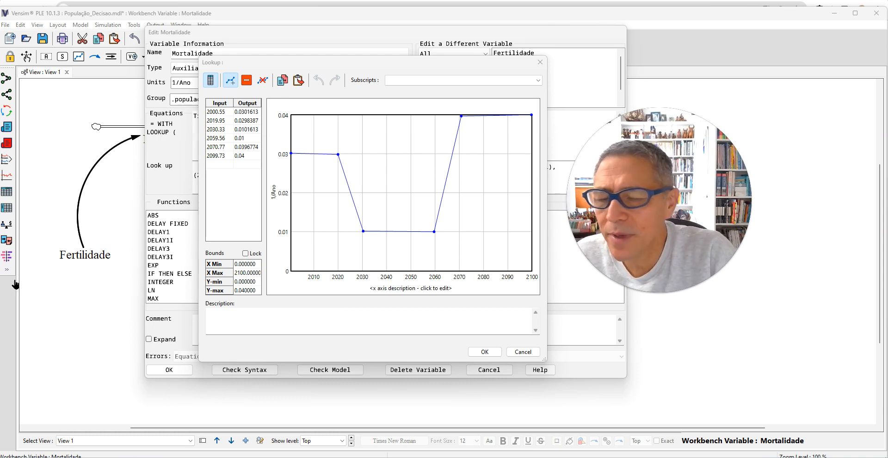
pyautogui.click(539, 62)
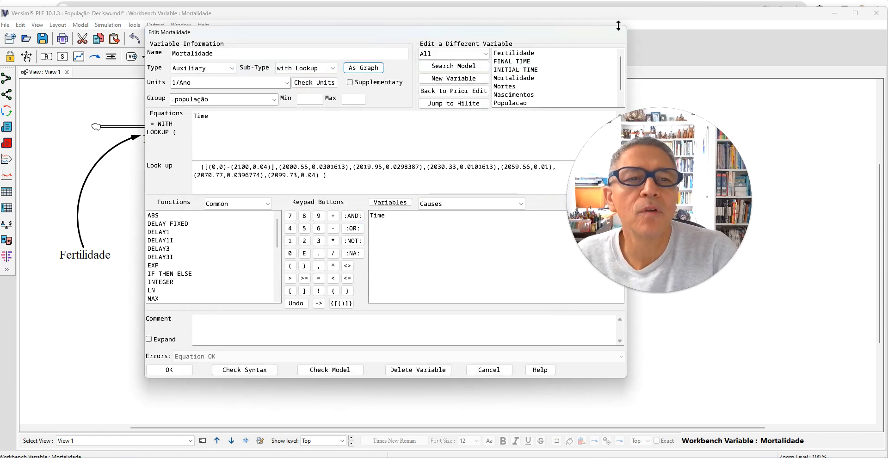
pyautogui.click(169, 370)
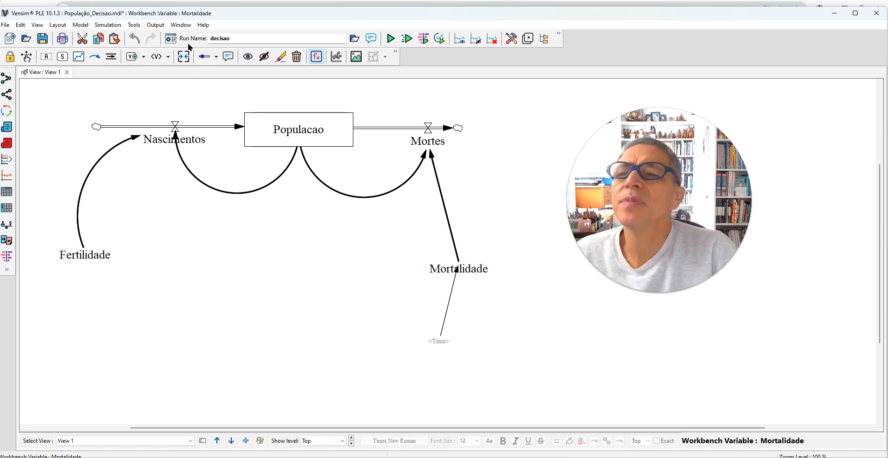
# Try to add the existing Time variable to the sketch as a shadow variable.
pyautogui.click(135, 58)
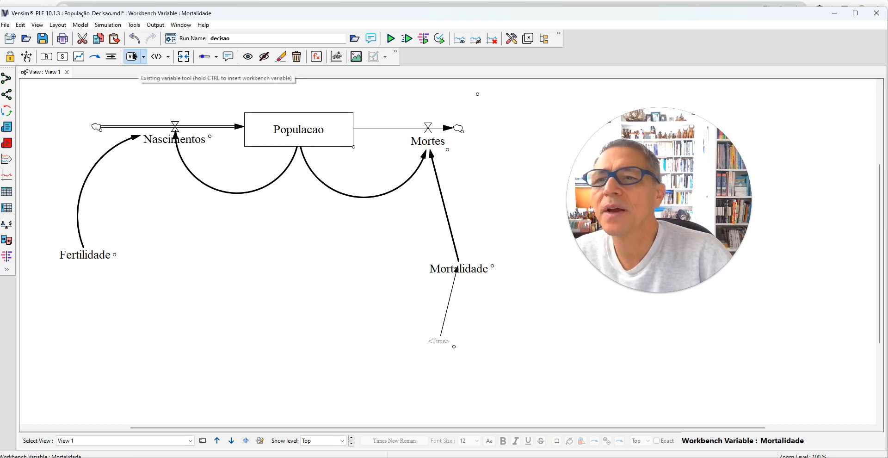
pyautogui.click(155, 57)
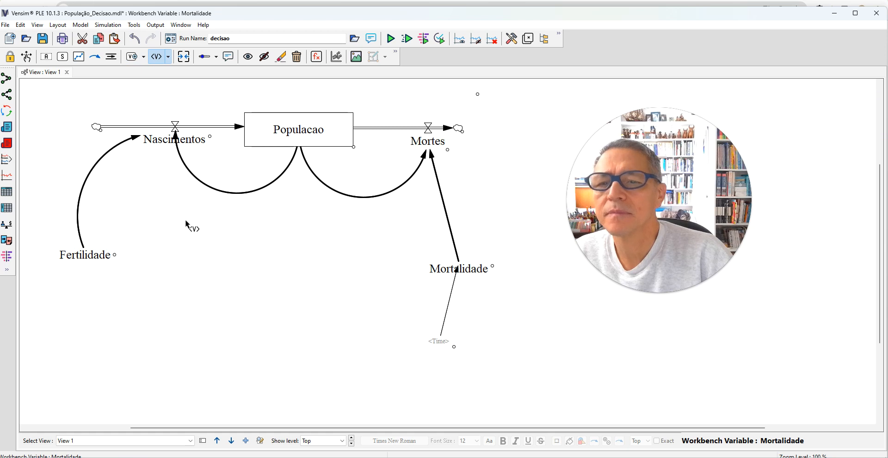
pyautogui.click(211, 267)
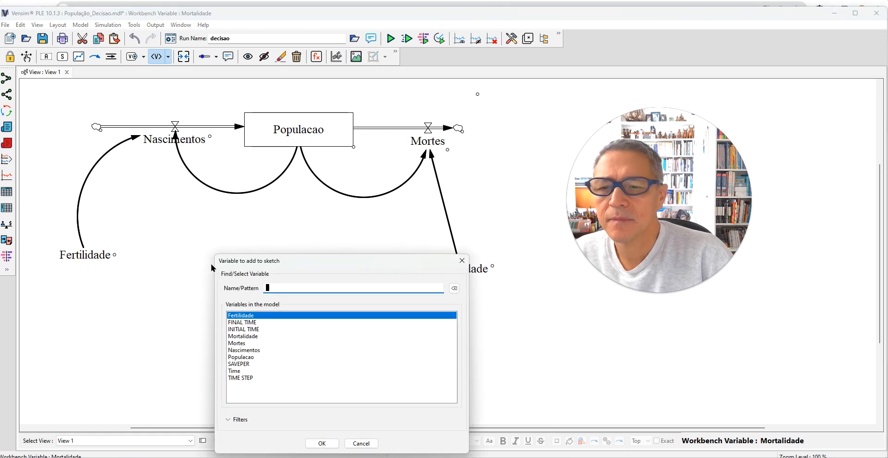
pyautogui.click(233, 371)
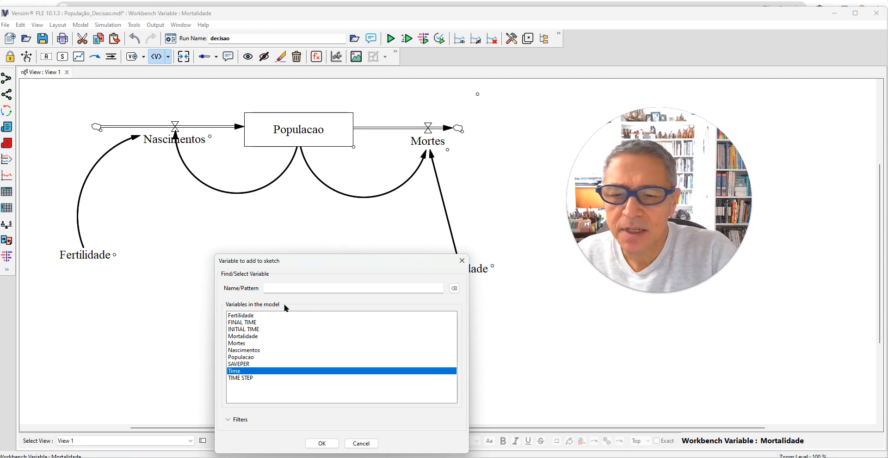
pyautogui.click(362, 443)
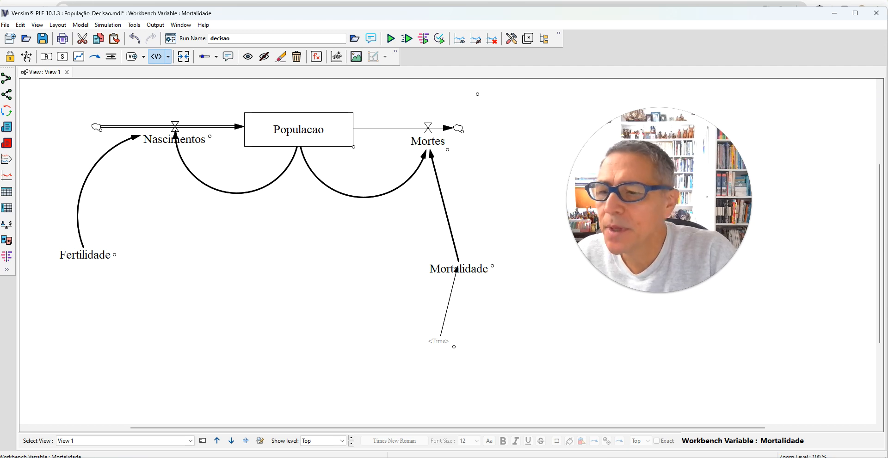
pyautogui.click(458, 271)
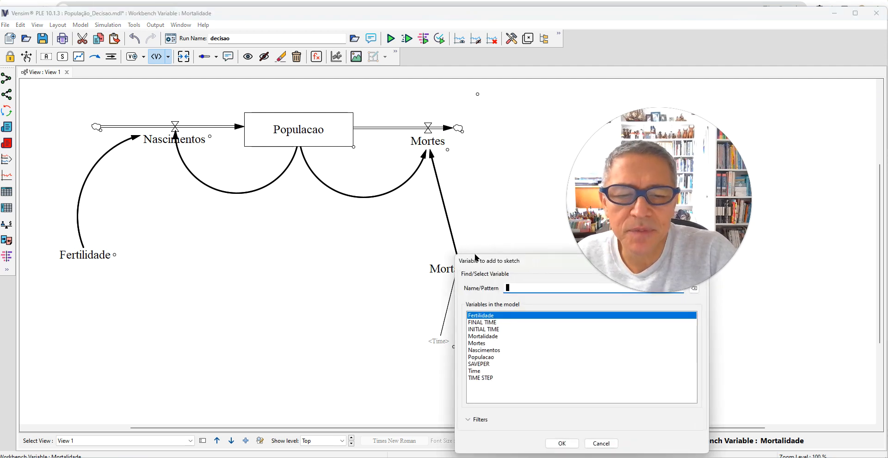
pyautogui.moveTo(507, 260); pyautogui.dragTo(419, 267)
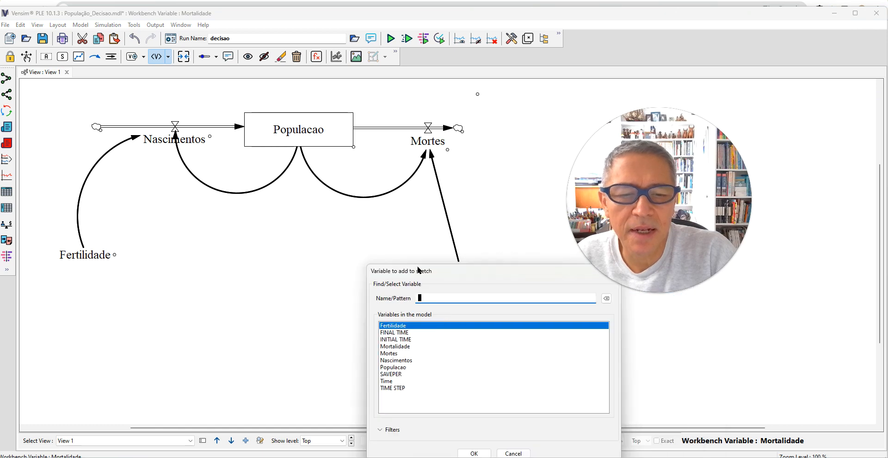
pyautogui.click(513, 450)
pyautogui.click(468, 273)
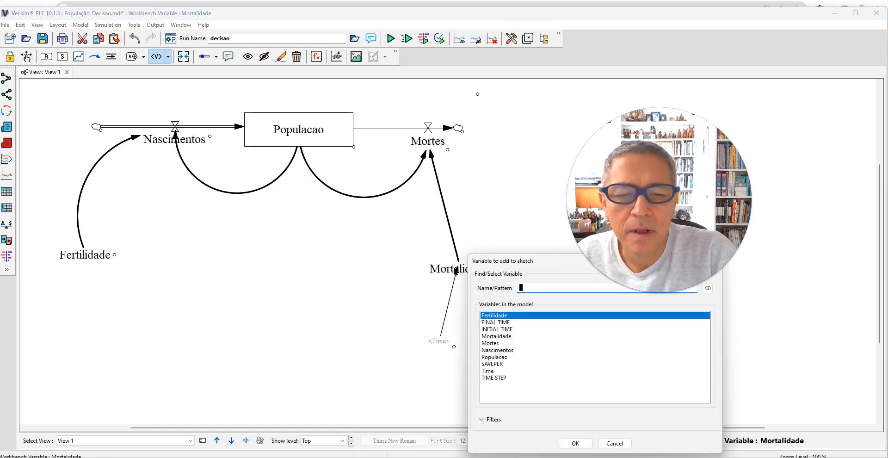
pyautogui.moveTo(504, 261); pyautogui.dragTo(368, 267)
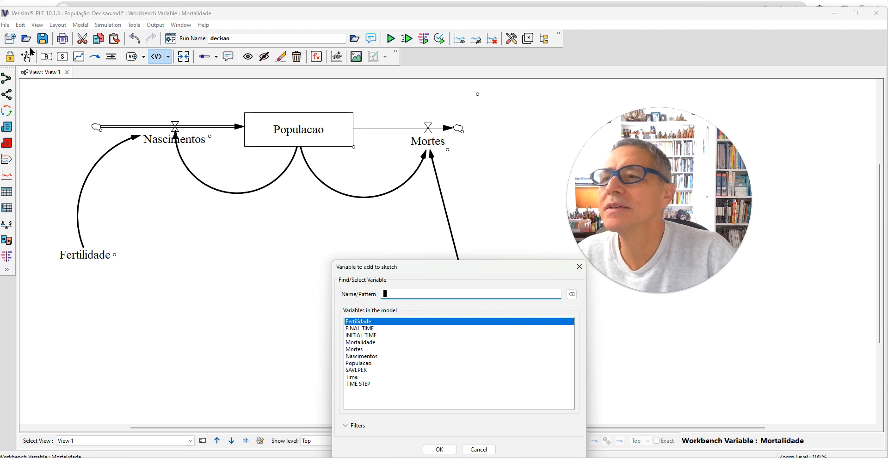
pyautogui.click(479, 449)
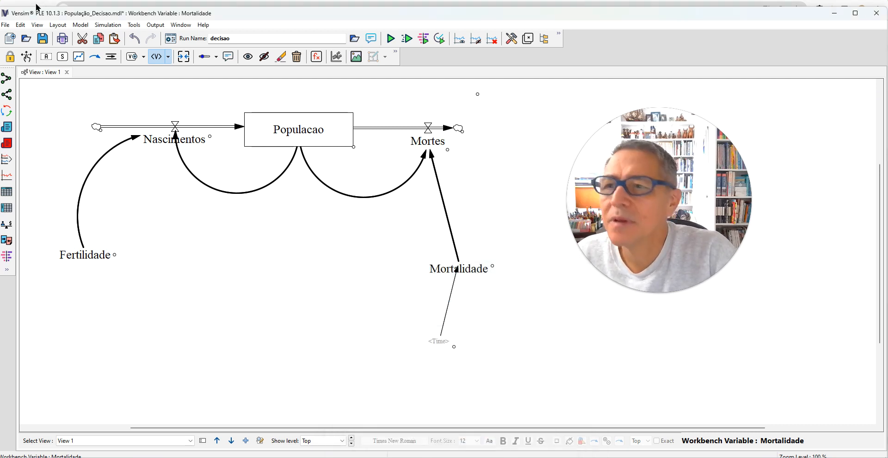
# Open the equation of the Mortalidade variable for editing.
pyautogui.click(26, 56)
pyautogui.click(458, 283)
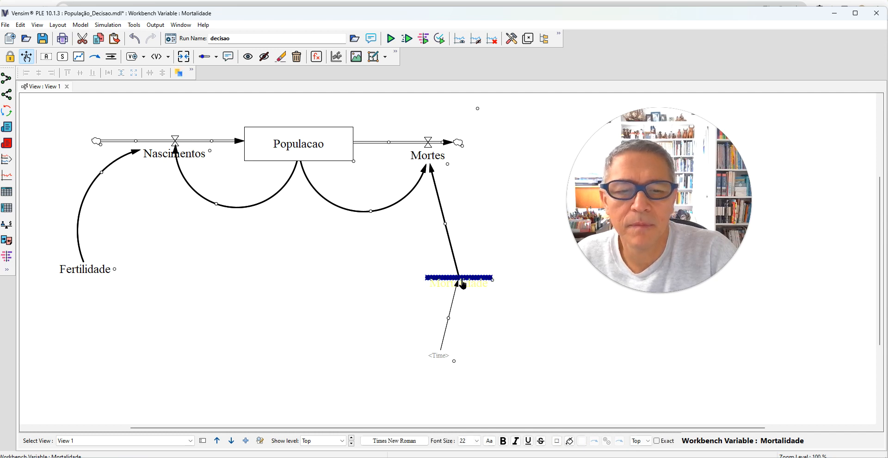
pyautogui.click(461, 283)
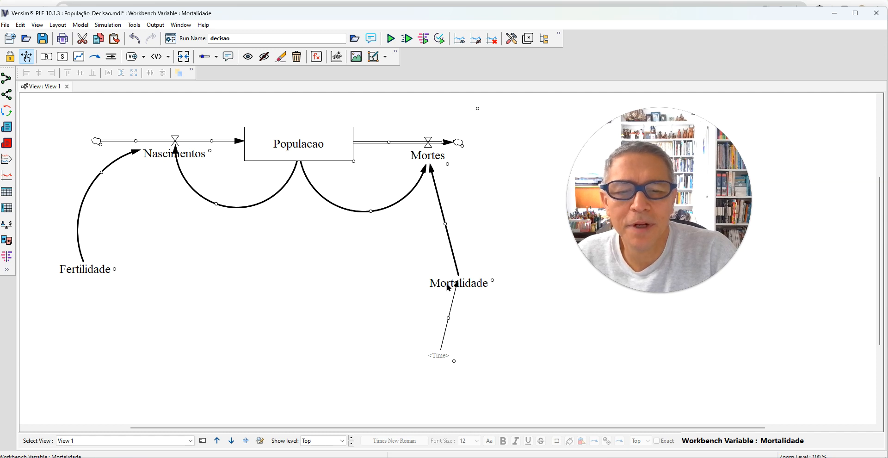
pyautogui.click(461, 284)
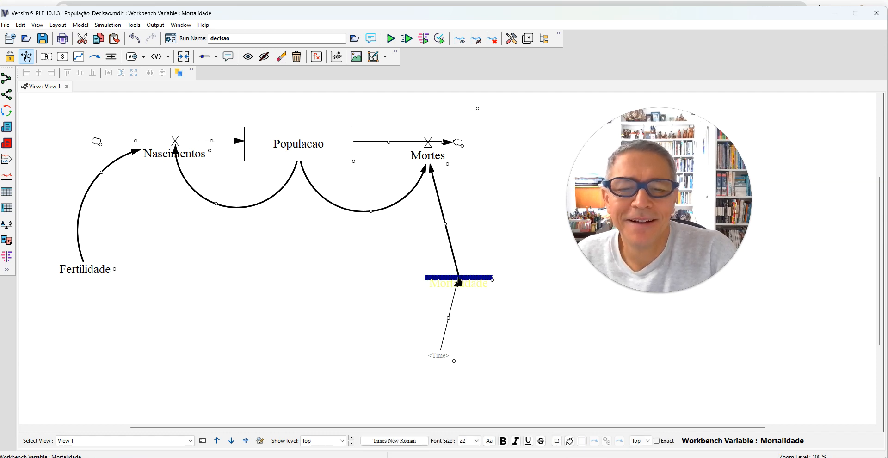
pyautogui.click(463, 286)
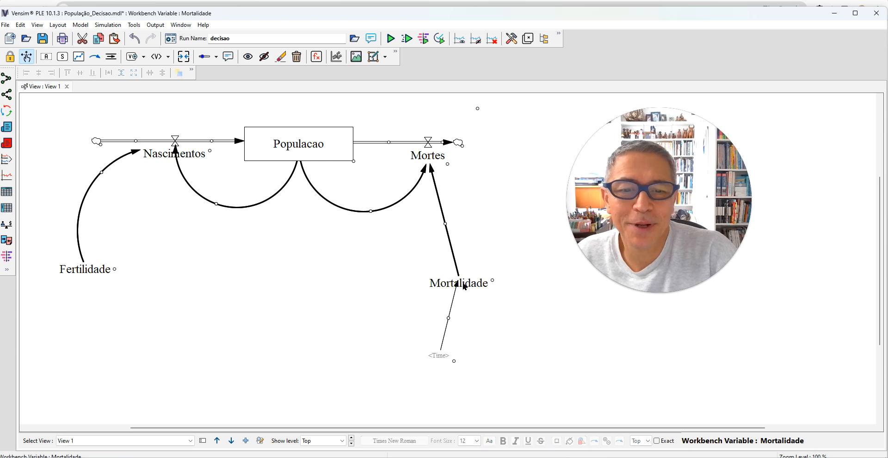
pyautogui.doubleClick(464, 285)
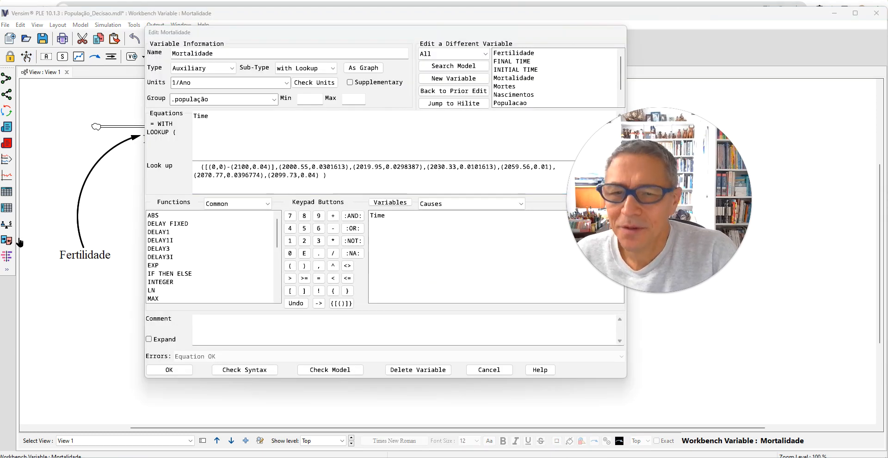
# Review Mortalidade's type, sub-type, Time input in the equation and its list of causes.
pyautogui.moveTo(614, 209); pyautogui.dragTo(688, 204)
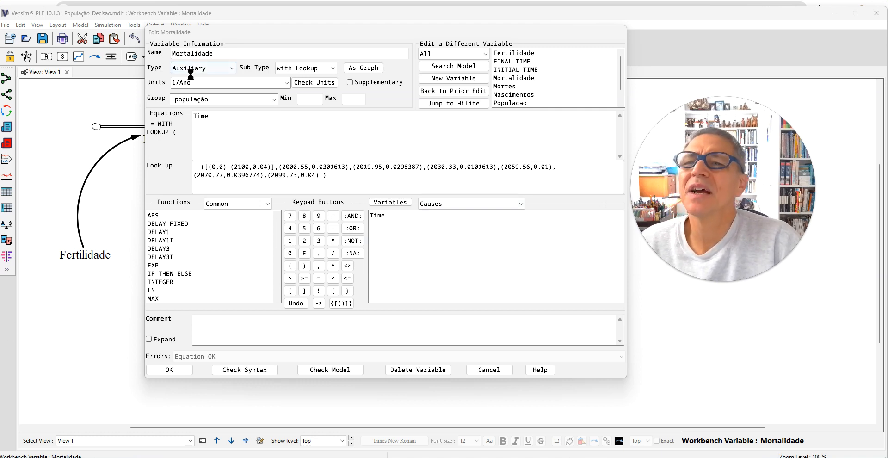
pyautogui.moveTo(172, 73); pyautogui.dragTo(219, 72)
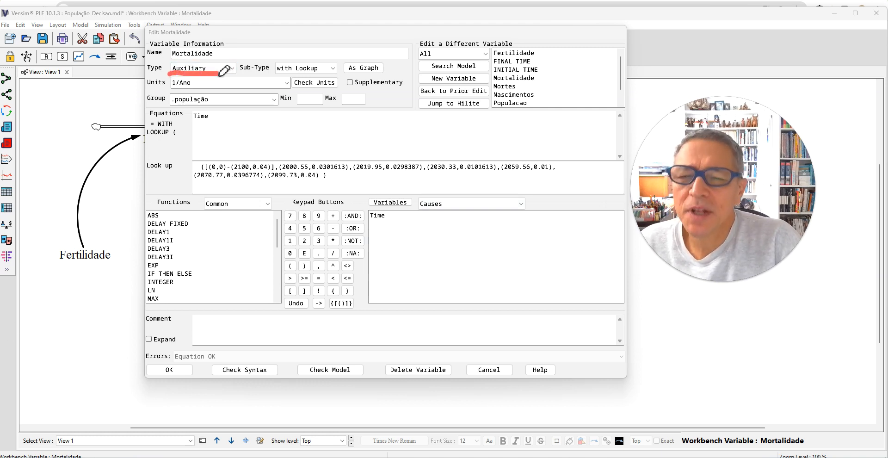
pyautogui.moveTo(277, 72); pyautogui.dragTo(319, 72)
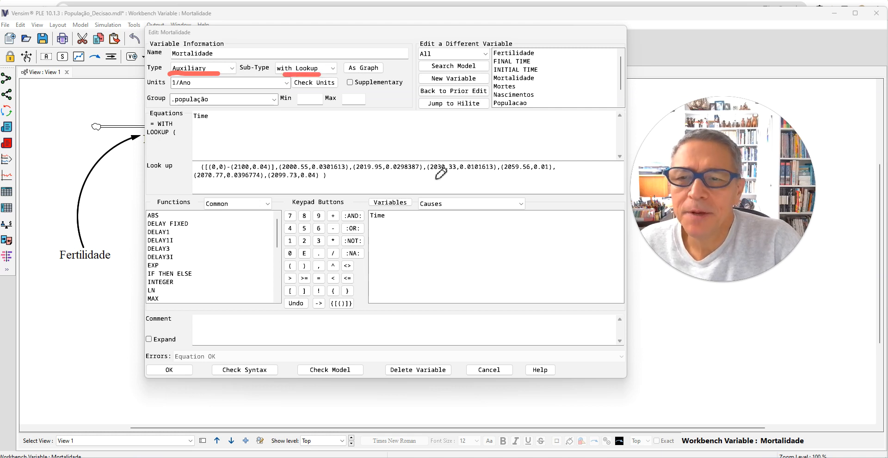
pyautogui.moveTo(426, 220)
pyautogui.mouseDown()
pyautogui.moveTo(391, 201)
pyautogui.moveTo(353, 217)
pyautogui.moveTo(414, 235)
pyautogui.moveTo(430, 217)
pyautogui.mouseUp()
pyautogui.moveTo(203, 104)
pyautogui.mouseDown()
pyautogui.moveTo(194, 121)
pyautogui.moveTo(233, 124)
pyautogui.moveTo(212, 98)
pyautogui.mouseUp()
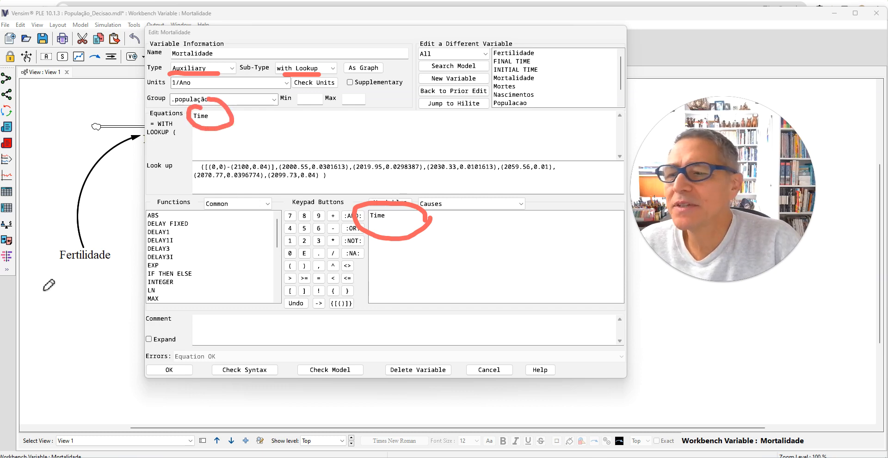
# Open Mortalidade's lookup as a graph, enlarge it, and set the X bounds to a minimum of 2000 and a maximum of 2100.
pyautogui.click(363, 68)
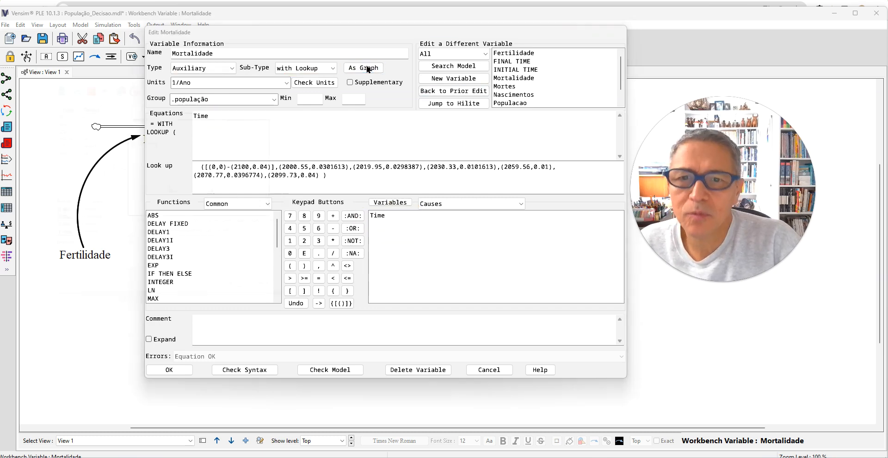
pyautogui.moveTo(185, 57); pyautogui.dragTo(400, 48)
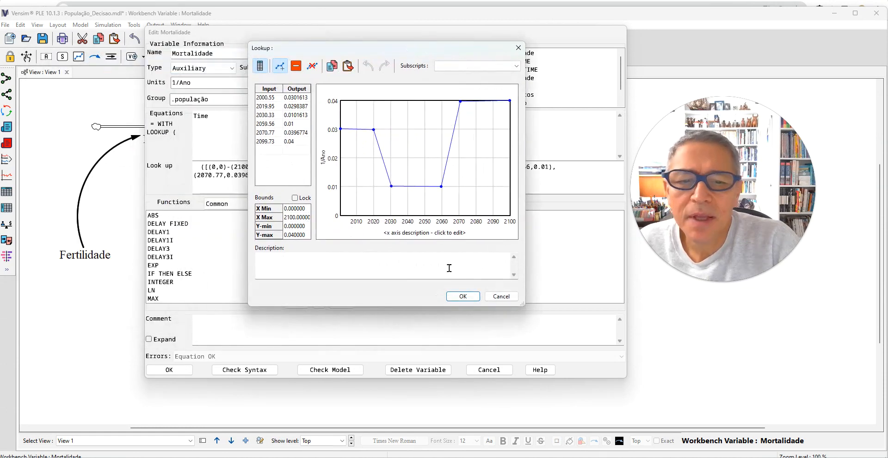
pyautogui.moveTo(569, 353); pyautogui.dragTo(573, 360)
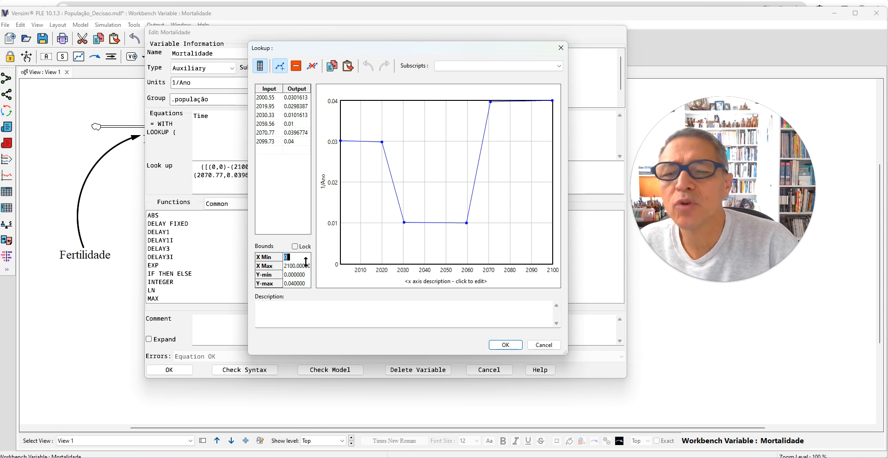
pyautogui.write('2000')
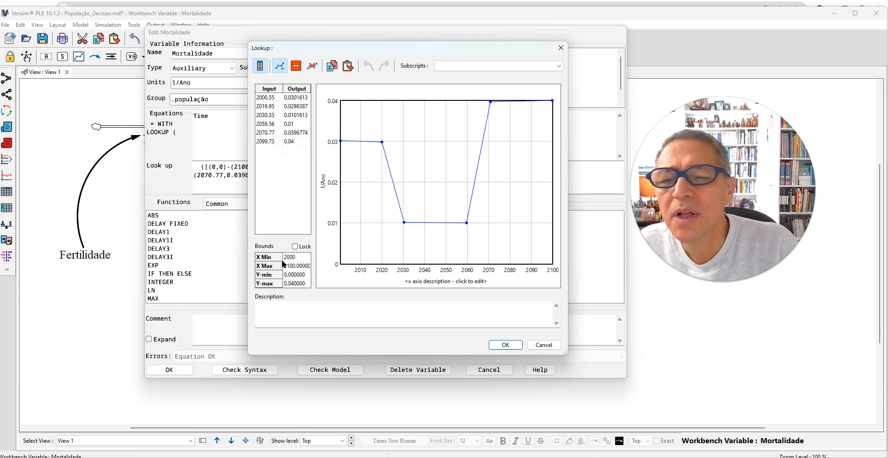
pyautogui.click(291, 267)
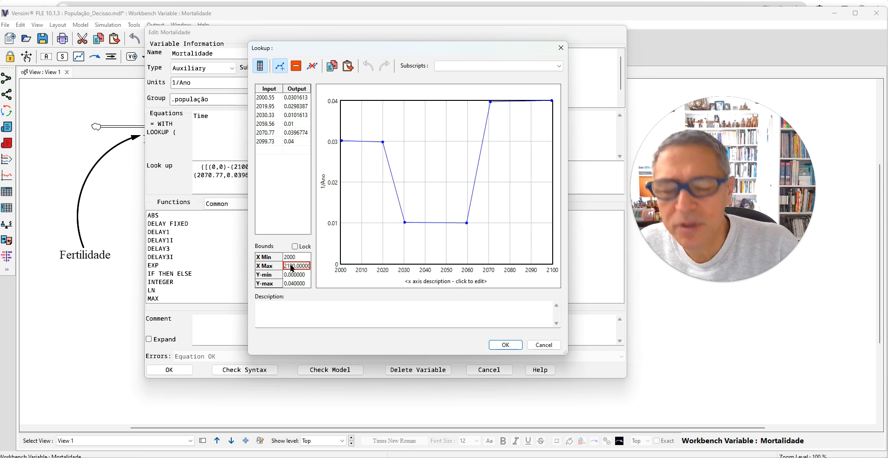
pyautogui.write('21')
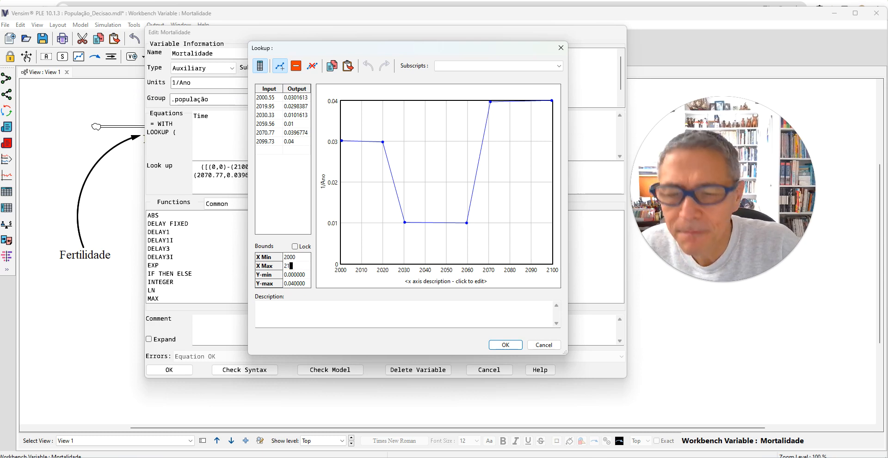
pyautogui.click(306, 275)
pyautogui.click(306, 283)
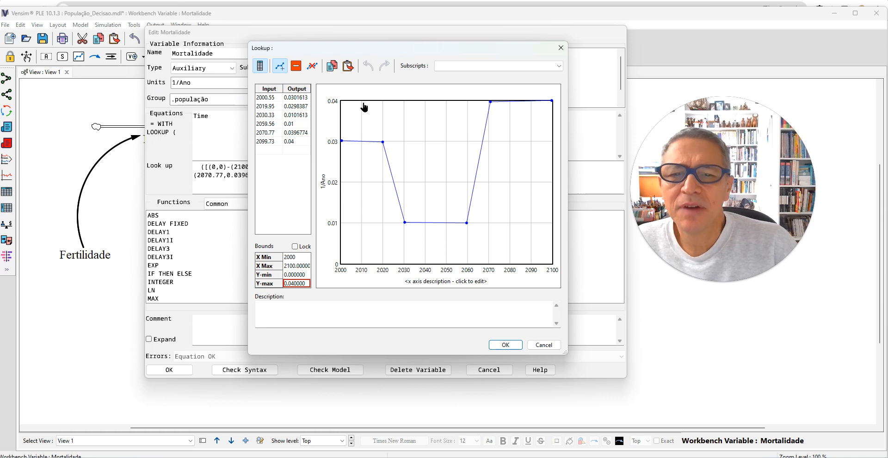
# Add a point to the first flat segment of the lookup curve at about 2006.55 with an output of about 0.0301.
pyautogui.click(354, 140)
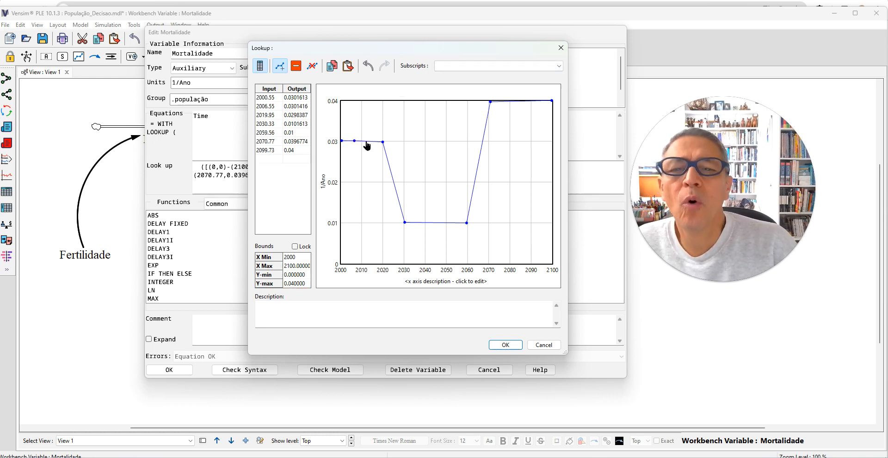
# Try adding lookup points at about 2012.01, 2018.12 and 2041.92, discard the graph edits and close Mortalidade's equation.
pyautogui.click(366, 140)
pyautogui.click(379, 141)
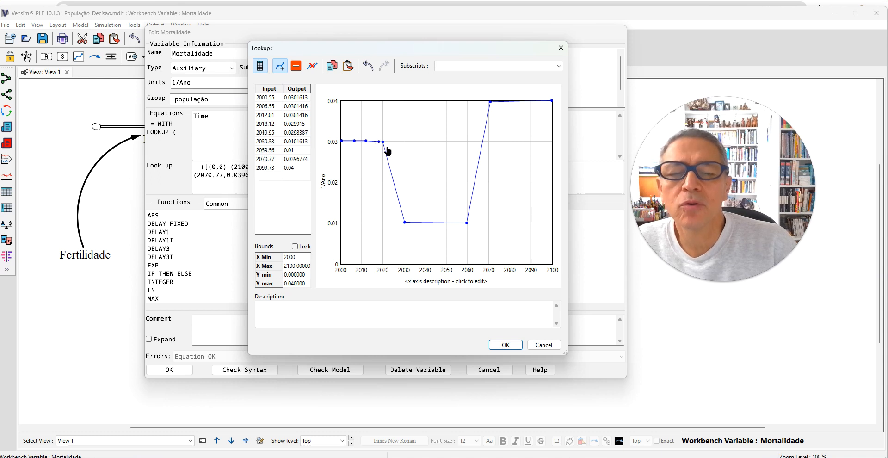
pyautogui.click(429, 222)
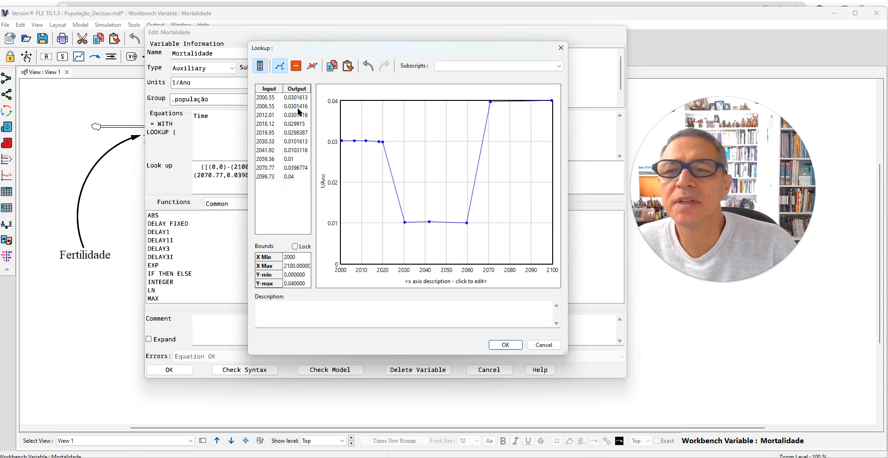
pyautogui.click(220, 116)
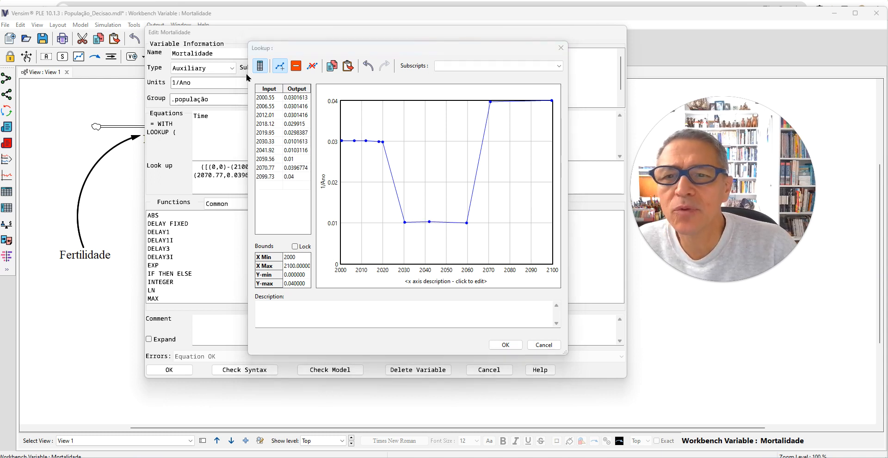
pyautogui.moveTo(246, 77)
pyautogui.mouseDown()
pyautogui.moveTo(294, 68)
pyautogui.moveTo(274, 202)
pyautogui.moveTo(271, 58)
pyautogui.moveTo(259, 61)
pyautogui.mouseUp()
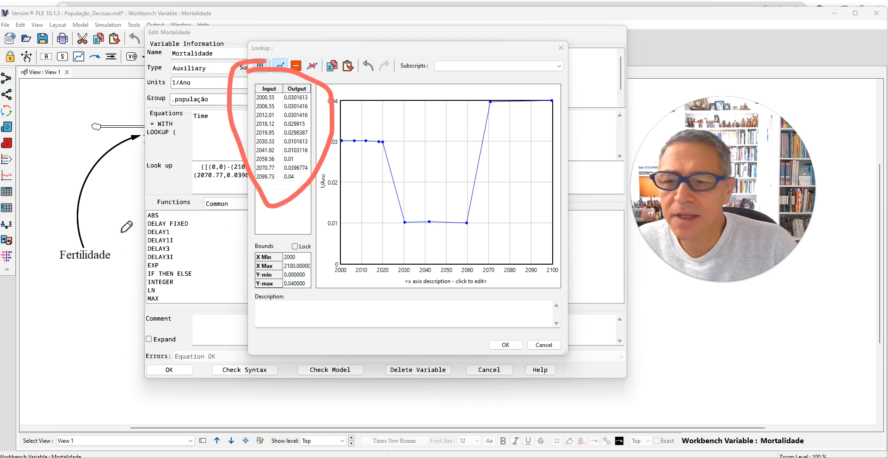
pyautogui.click(14, 283)
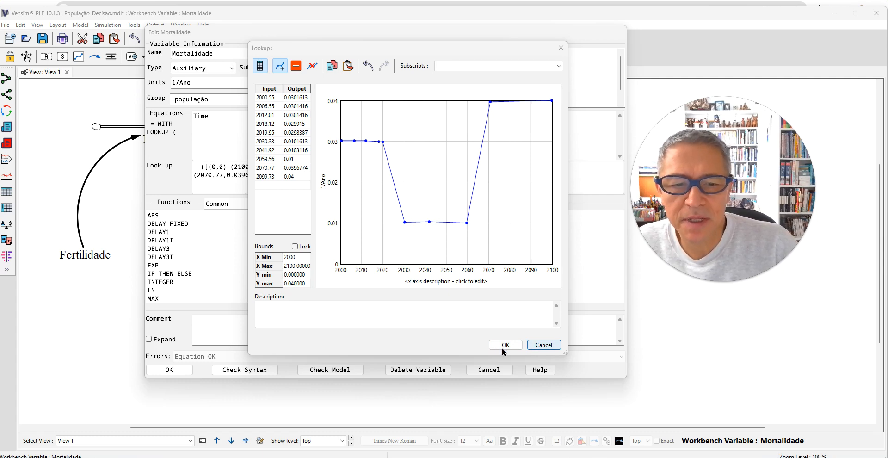
pyautogui.click(547, 345)
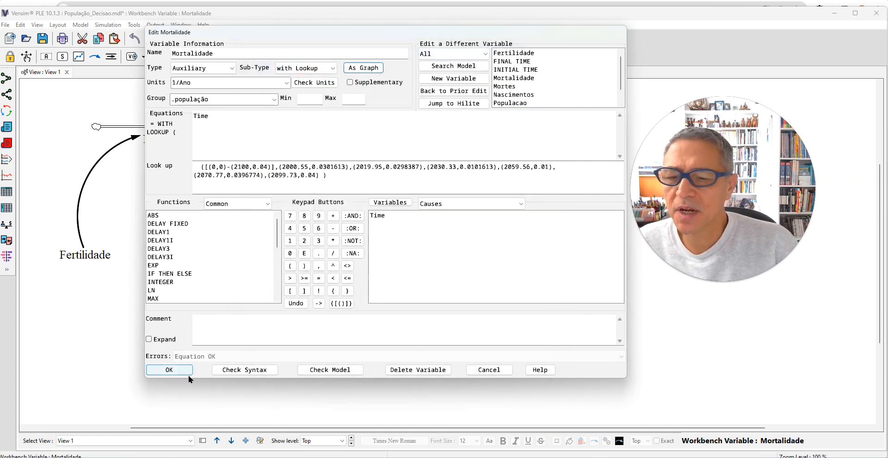
pyautogui.click(170, 369)
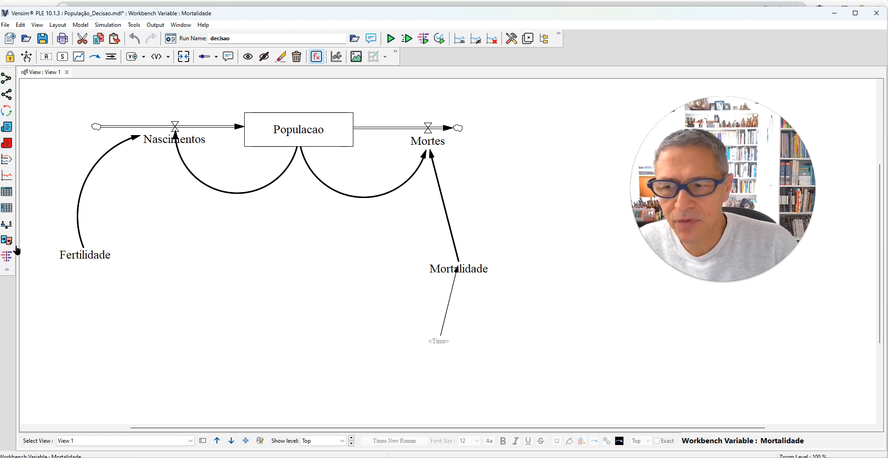
# Delete the Mortalidade variable from the diagram together with its arrows.
pyautogui.click(296, 56)
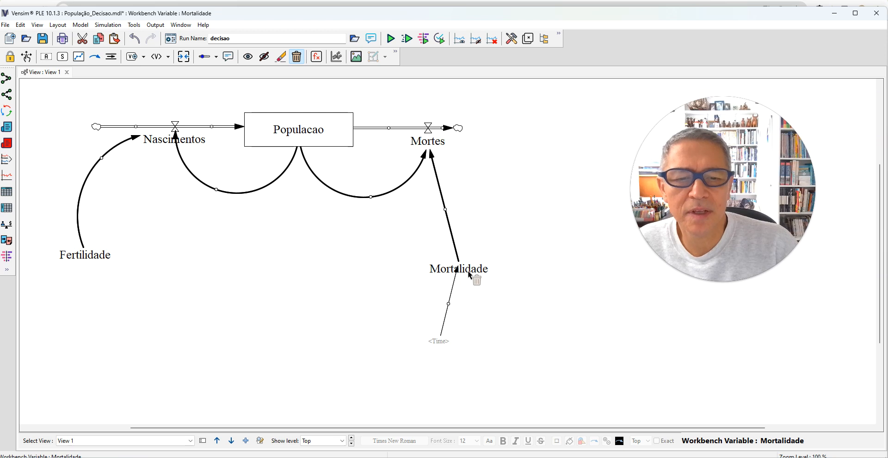
pyautogui.click(454, 269)
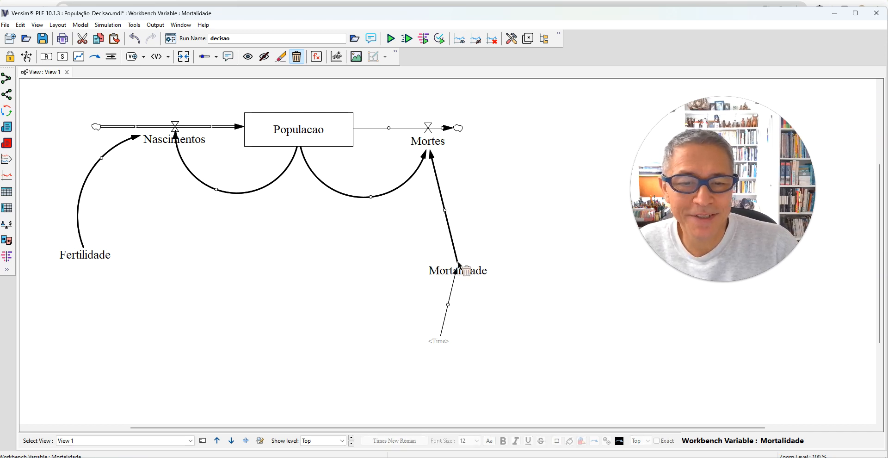
pyautogui.click(446, 270)
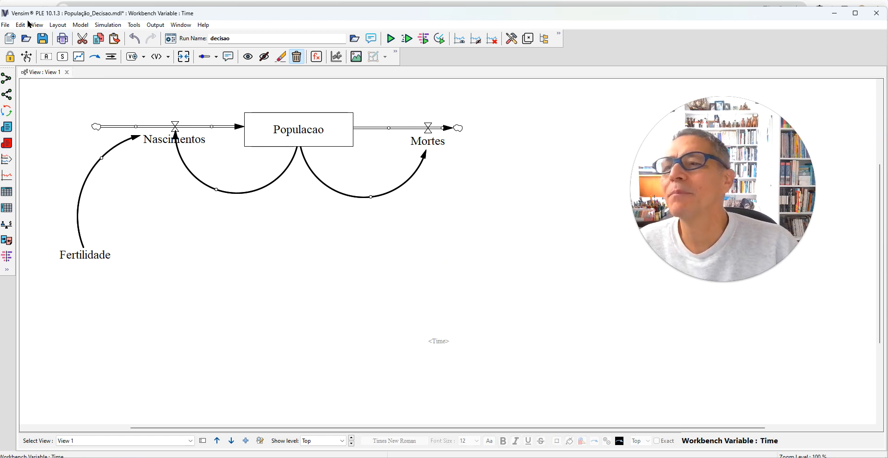
# Add a new variable named Mortalidade above the Time shadow variable and enlarge its label text.
pyautogui.click(45, 57)
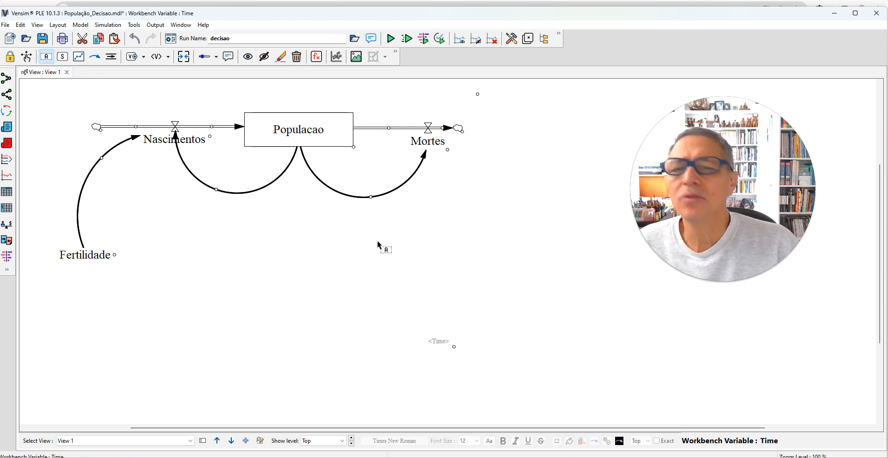
pyautogui.write('Mort')
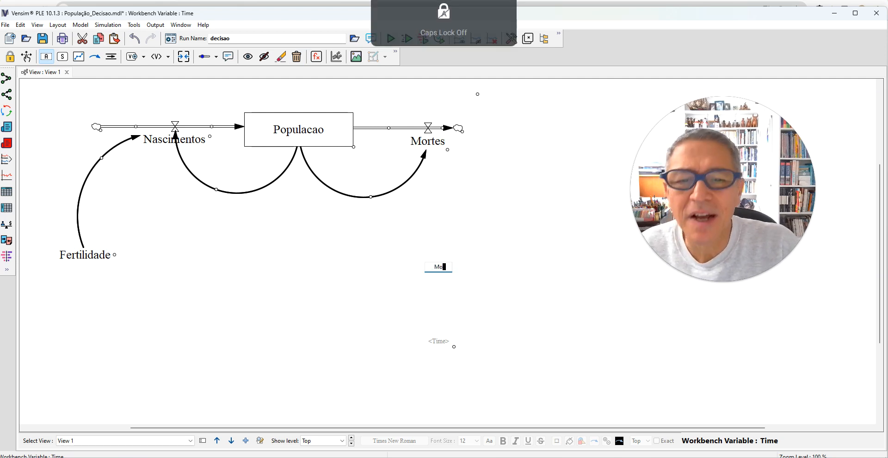
pyautogui.write('alidade')
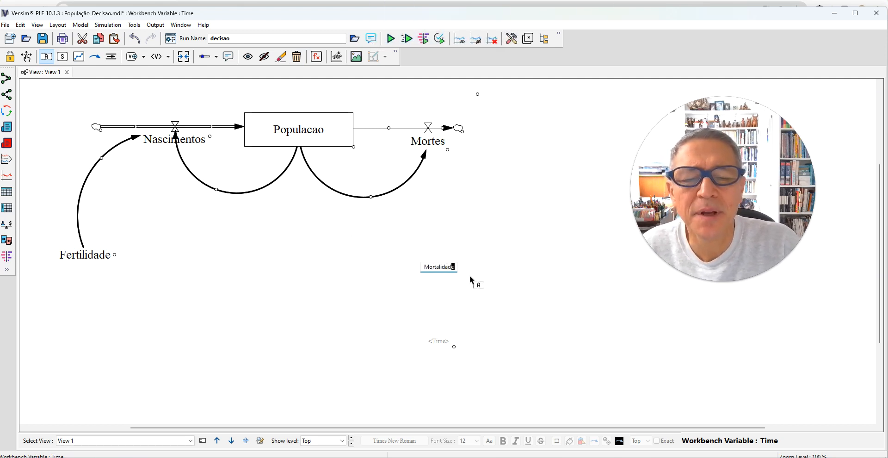
pyautogui.press('Return')
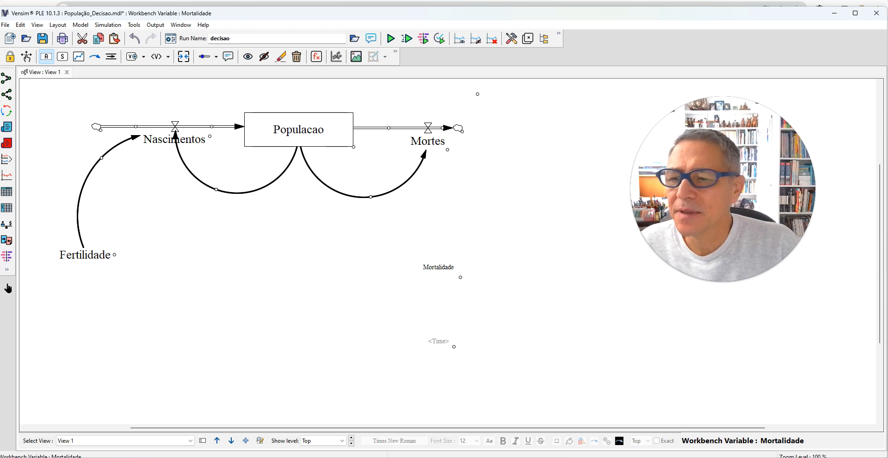
pyautogui.click(15, 244)
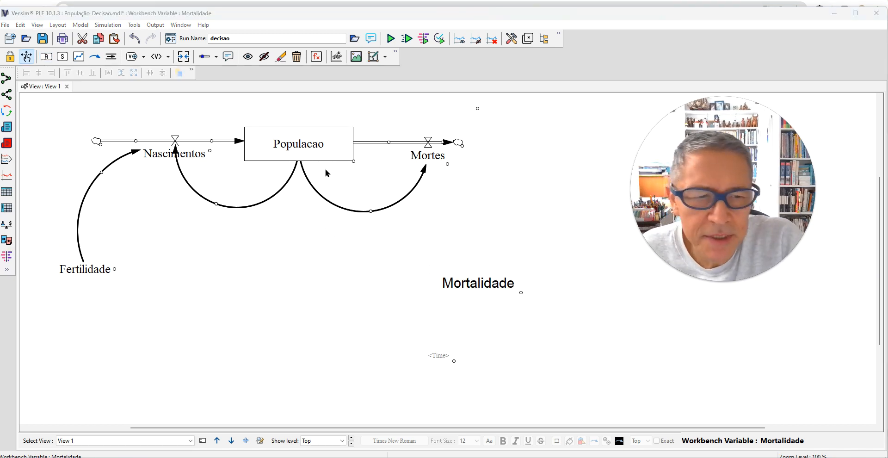
# Connect the Time shadow variable to Mortalidade and Mortalidade to the Mortes flow with arrows.
pyautogui.click(95, 56)
pyautogui.click(439, 345)
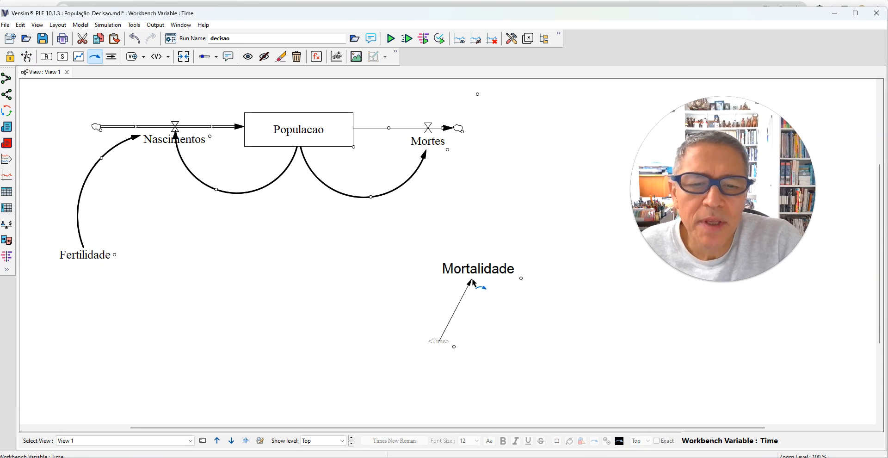
pyautogui.click(469, 270)
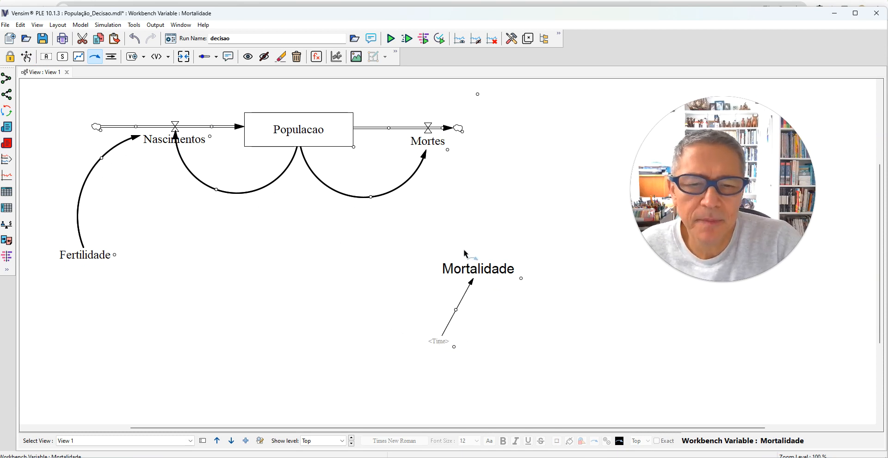
pyautogui.click(478, 271)
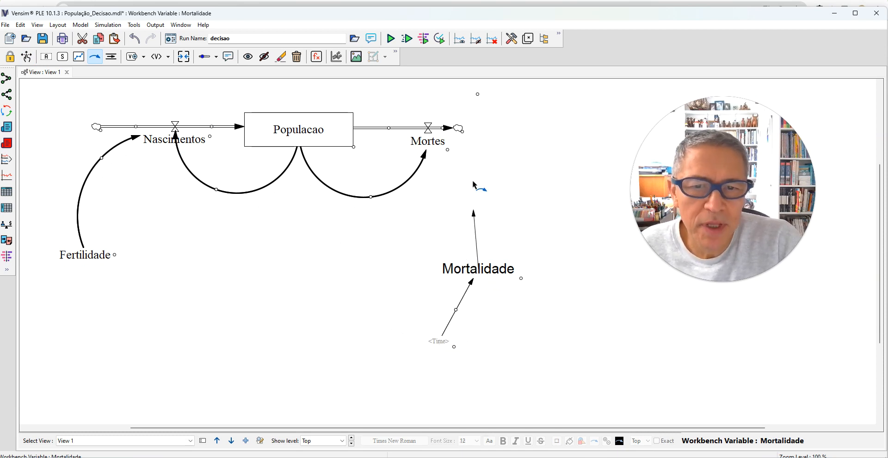
pyautogui.click(435, 144)
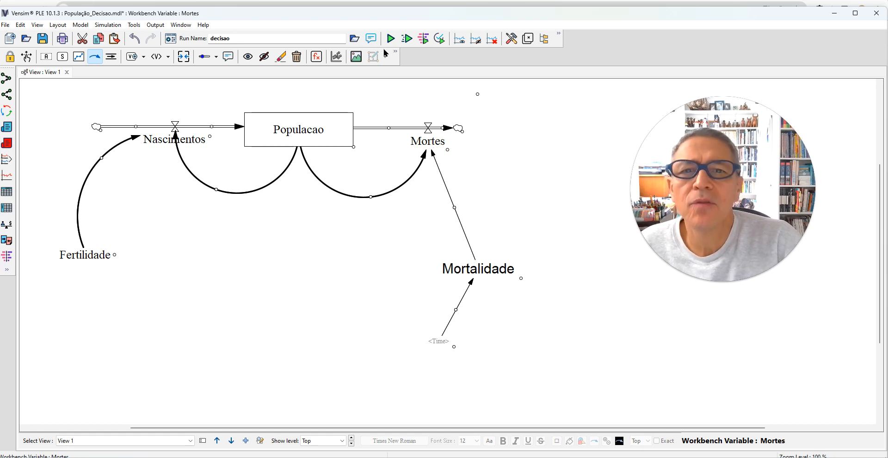
# Define Mortalidade's equation as type Auxiliary, sub-type with Lookup, using Time as the lookup input.
pyautogui.click(315, 56)
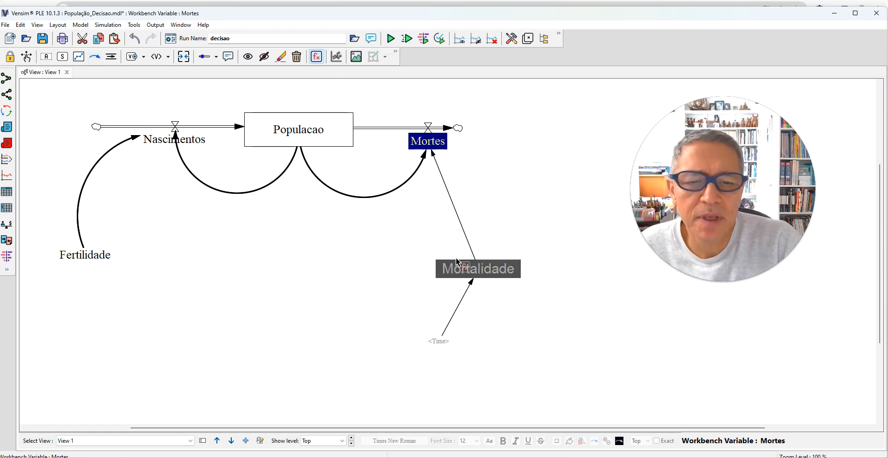
pyautogui.click(462, 272)
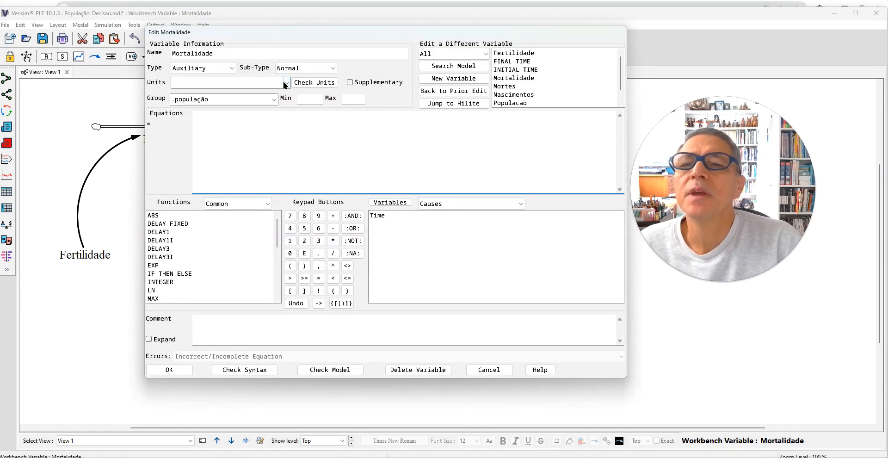
pyautogui.click(232, 68)
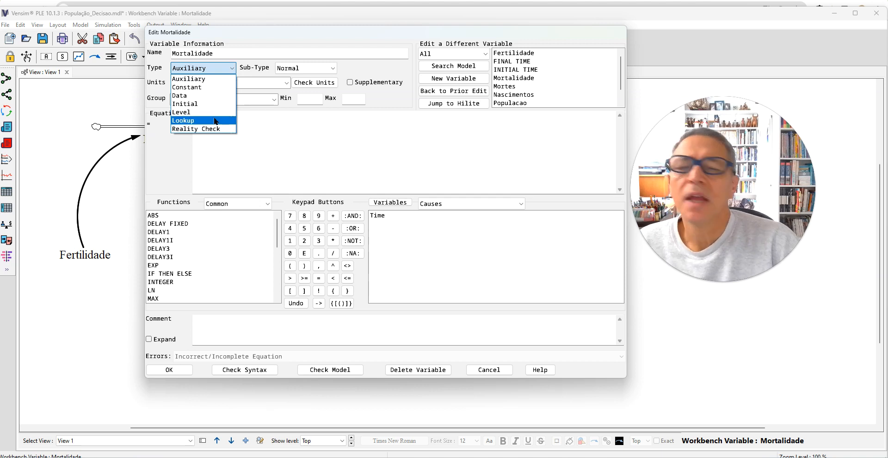
pyautogui.click(209, 80)
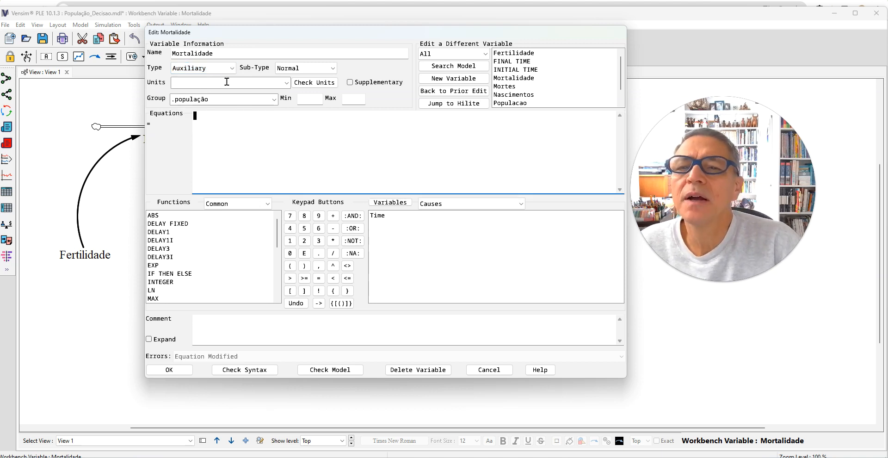
pyautogui.click(332, 69)
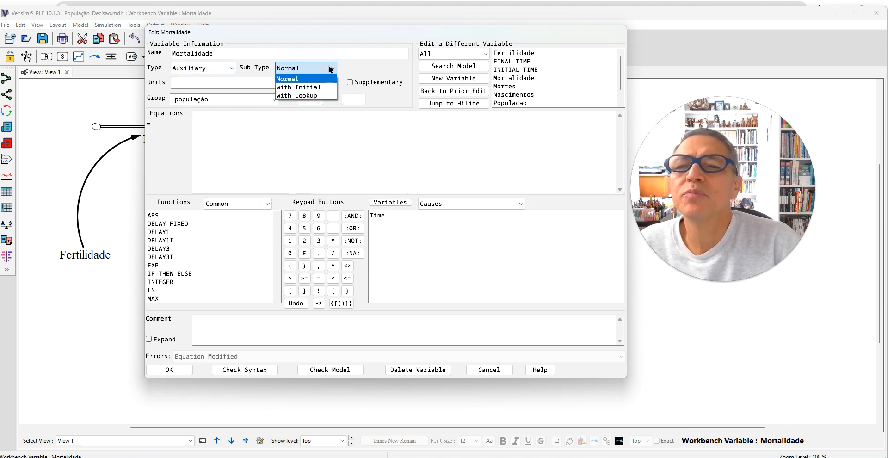
pyautogui.click(319, 96)
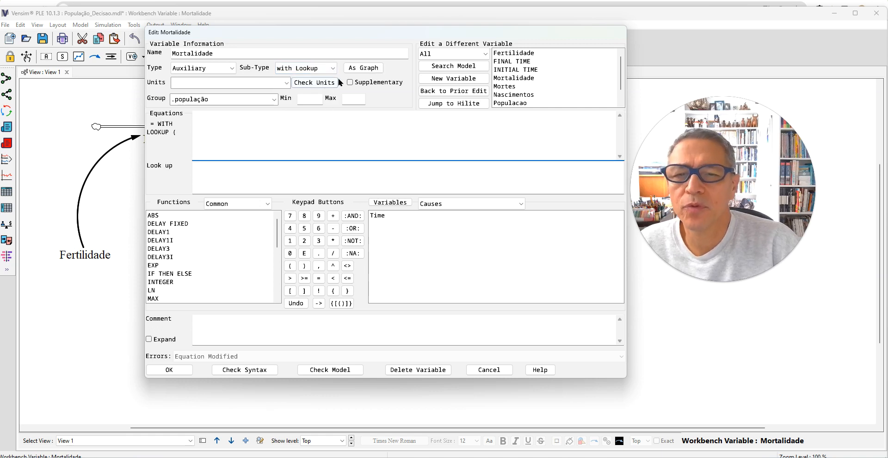
pyautogui.click(375, 219)
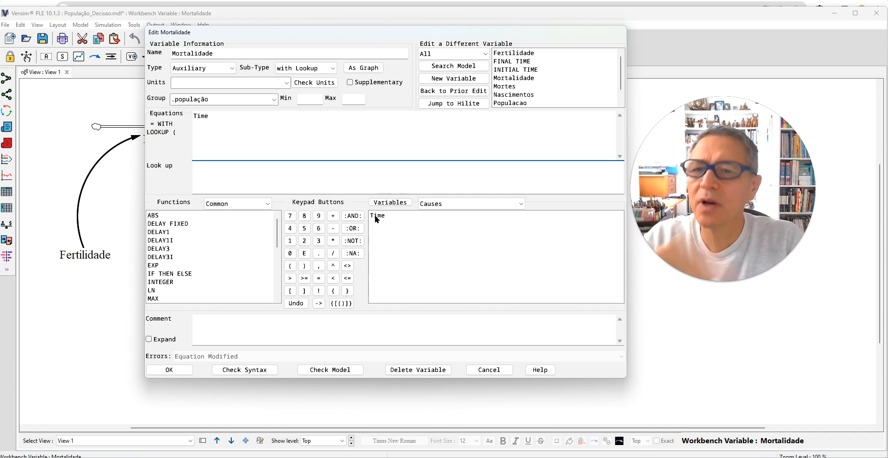
# Open Mortalidade's empty lookup as a graph and set its X bounds to 2000 and 2100 and its Y maximum to 0.04.
pyautogui.click(362, 68)
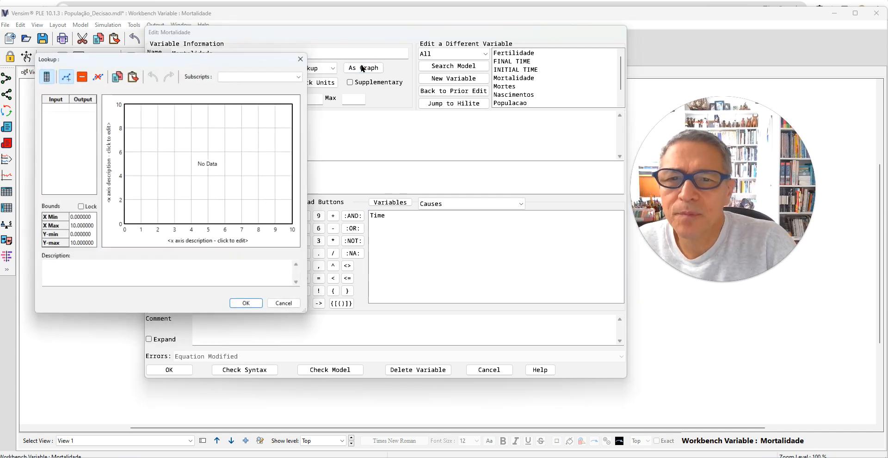
pyautogui.click(87, 219)
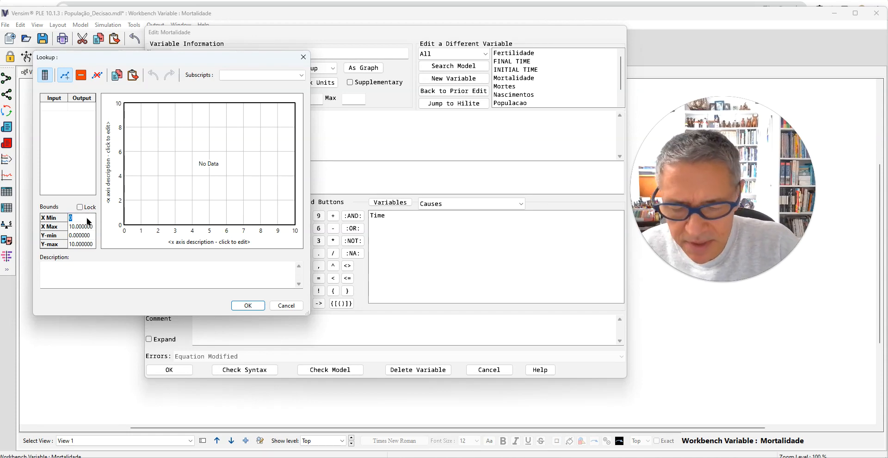
pyautogui.write('2000')
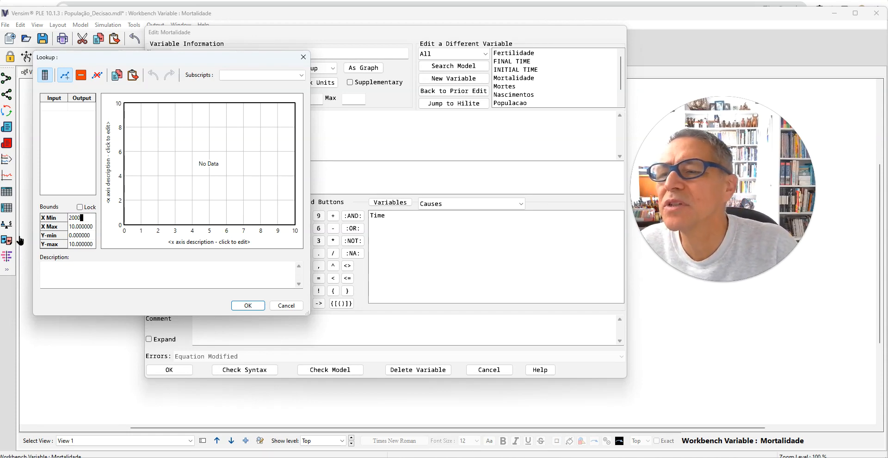
pyautogui.click(78, 227)
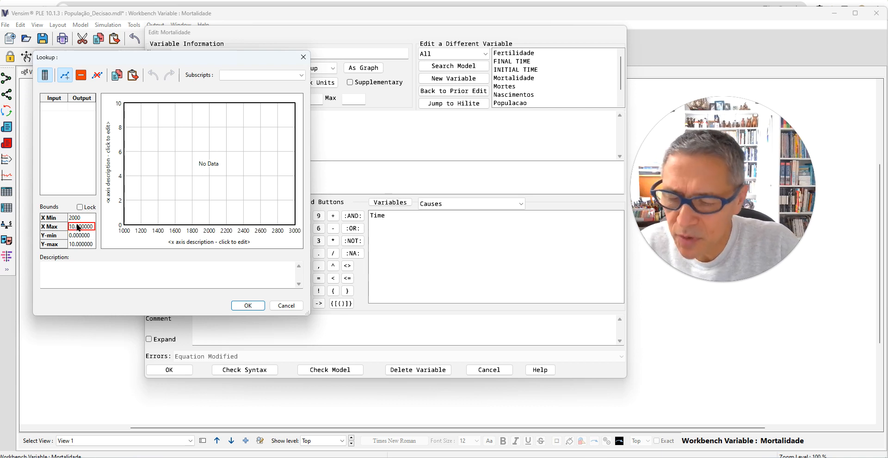
pyautogui.write('21')
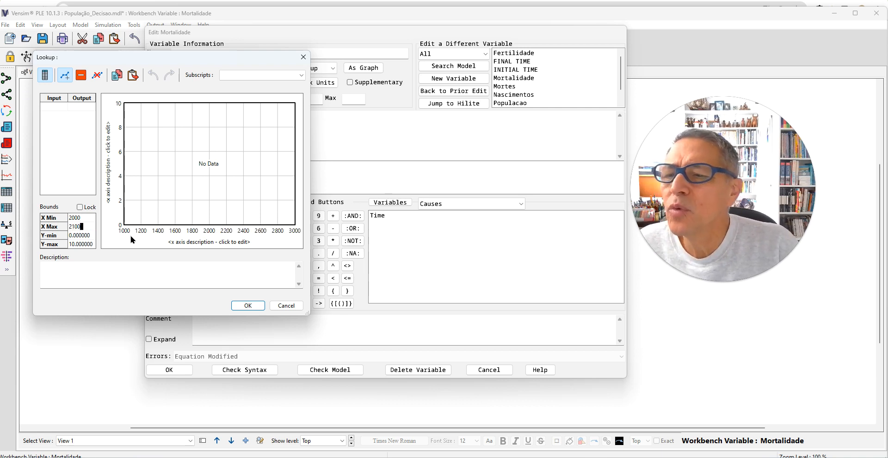
pyautogui.click(87, 236)
pyautogui.click(84, 245)
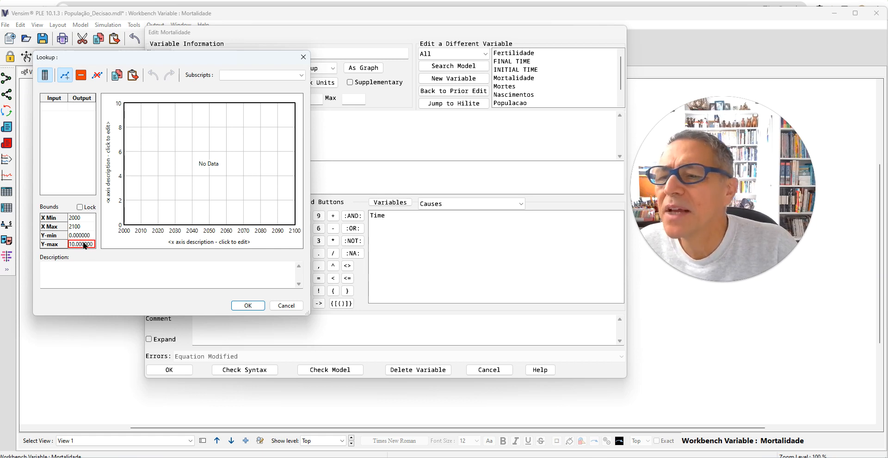
pyautogui.write('0')
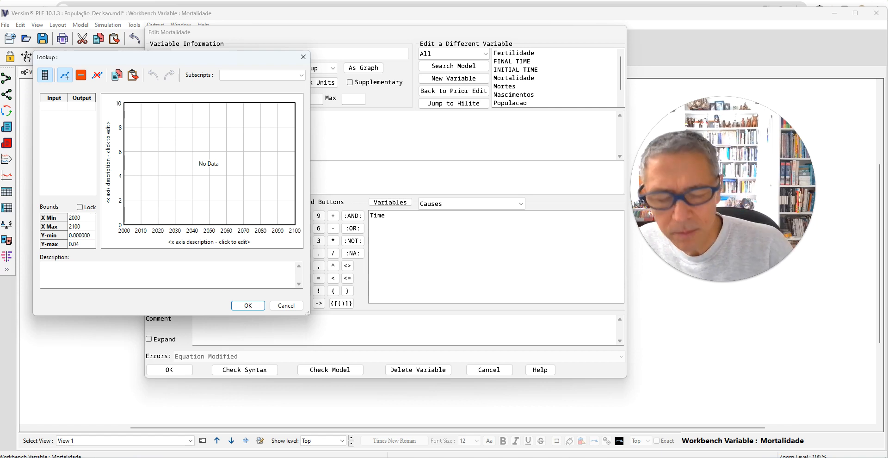
pyautogui.write('.04')
pyautogui.press('Return')
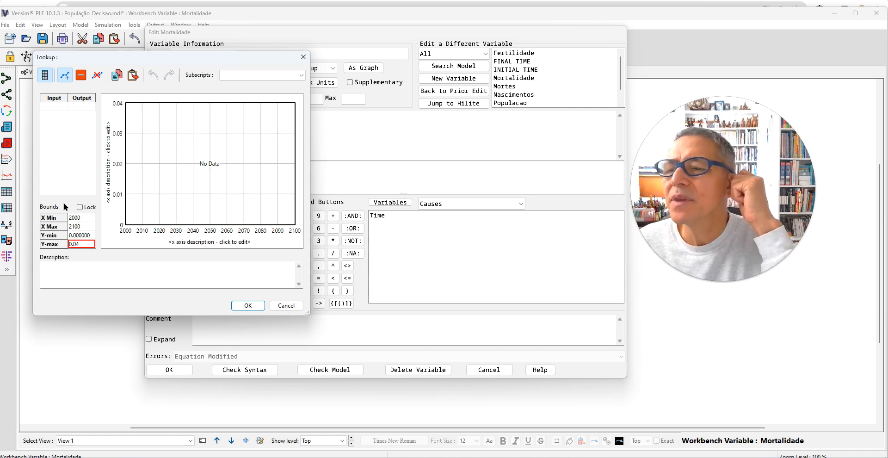
pyautogui.click(15, 328)
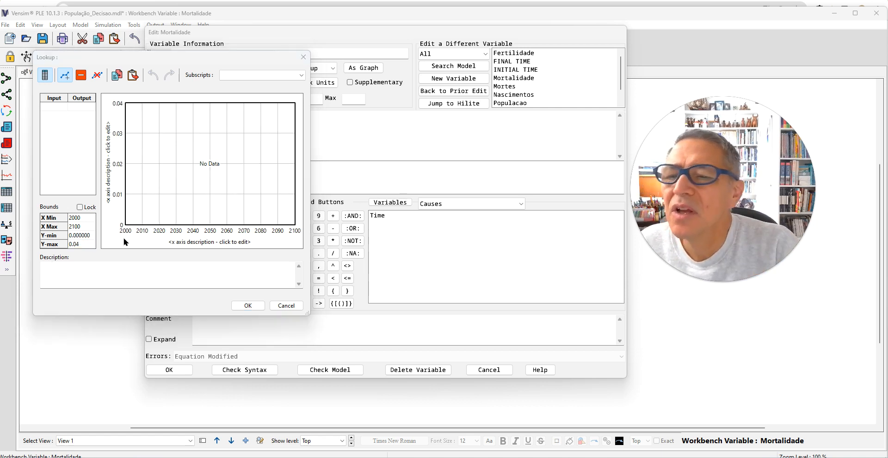
pyautogui.moveTo(118, 236); pyautogui.dragTo(135, 235)
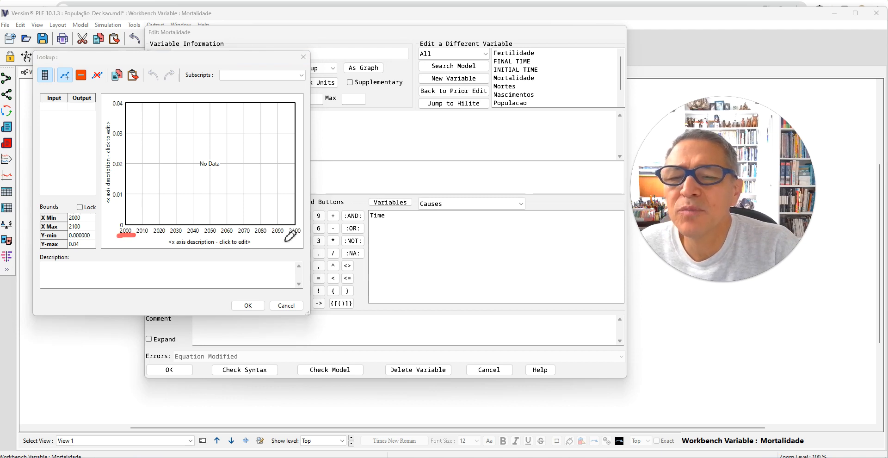
pyautogui.moveTo(283, 239); pyautogui.dragTo(294, 239)
pyautogui.moveTo(116, 218); pyautogui.dragTo(116, 226)
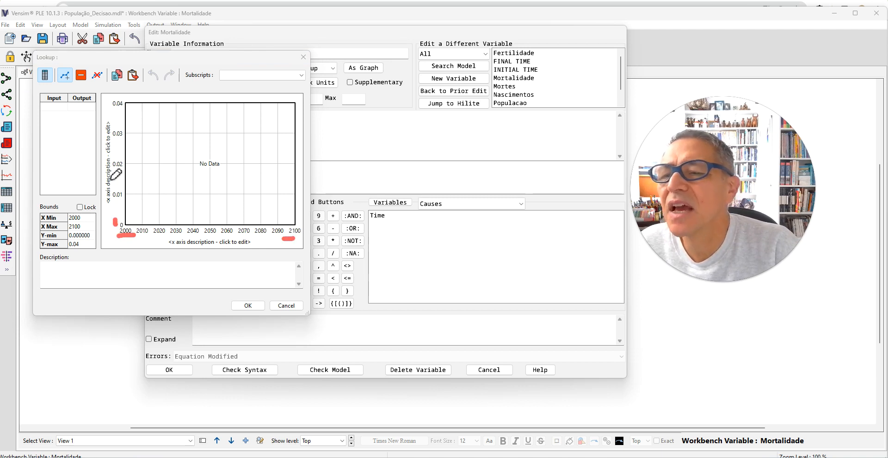
pyautogui.click(109, 106)
pyautogui.press('Escape')
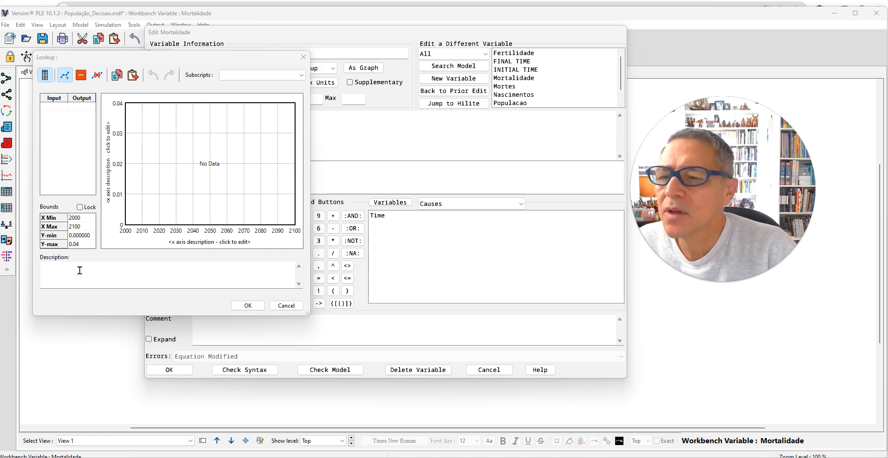
# Plot lookup points at about (2000, 0.03), (2020, 0.03), (2030, 0.01), (2061, 0.011), (2070, 0.04) and (2100, 0.04), and accept the graph and Mortalidade's equation.
pyautogui.click(126, 134)
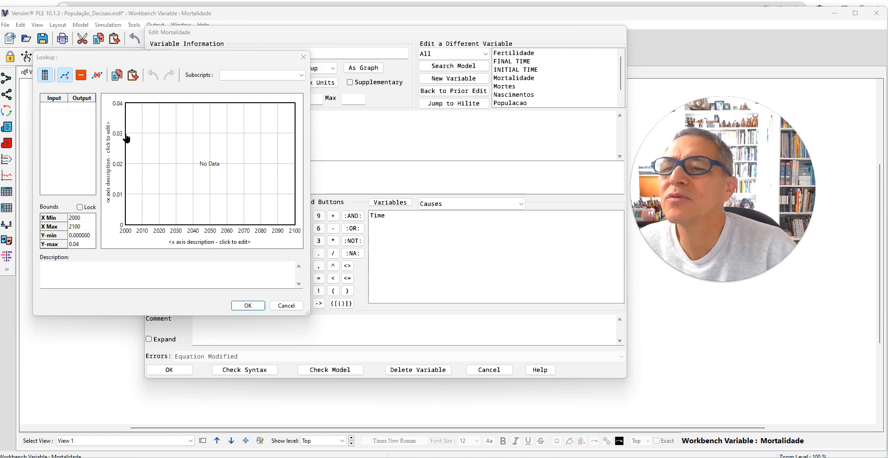
pyautogui.click(159, 134)
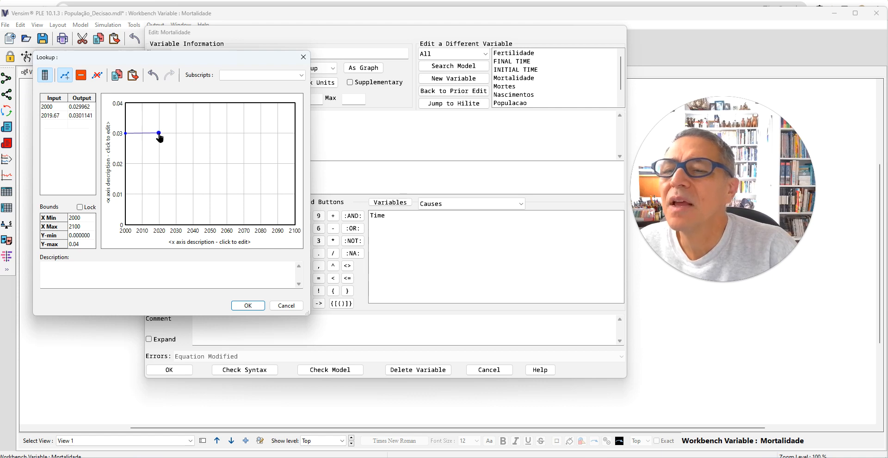
pyautogui.click(176, 194)
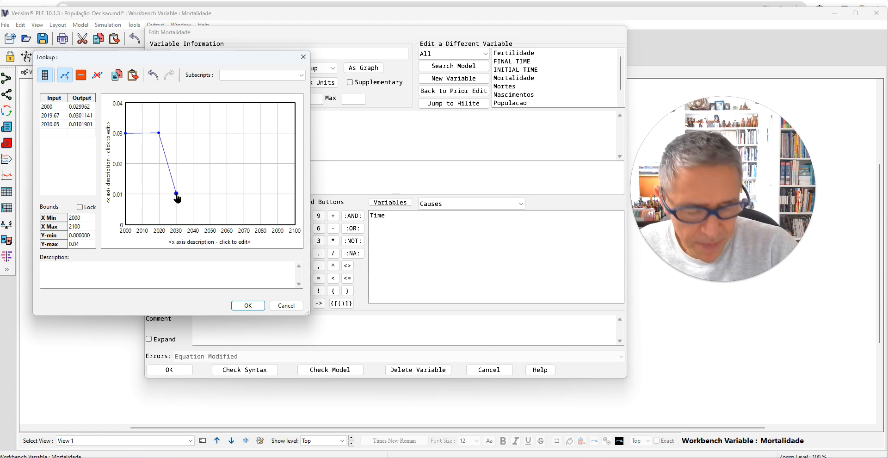
pyautogui.click(228, 192)
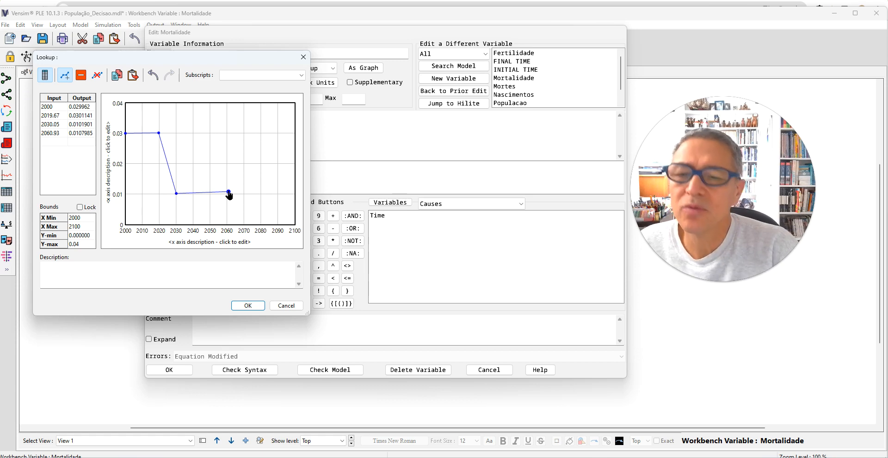
pyautogui.click(244, 103)
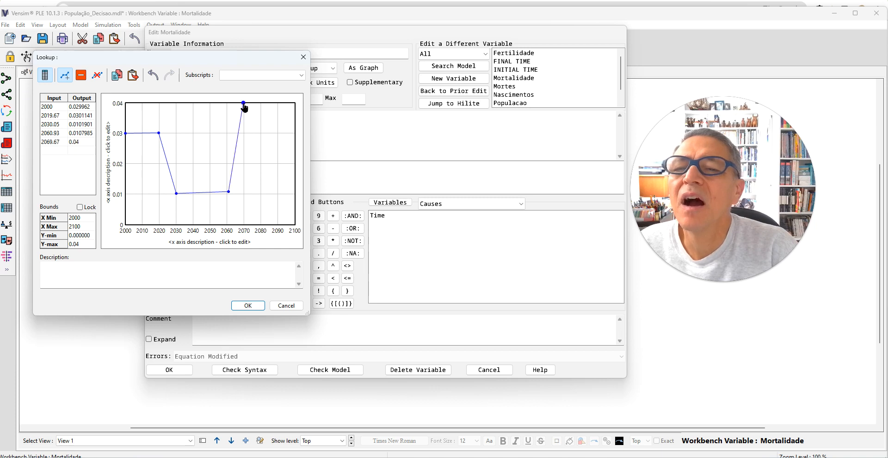
pyautogui.click(294, 104)
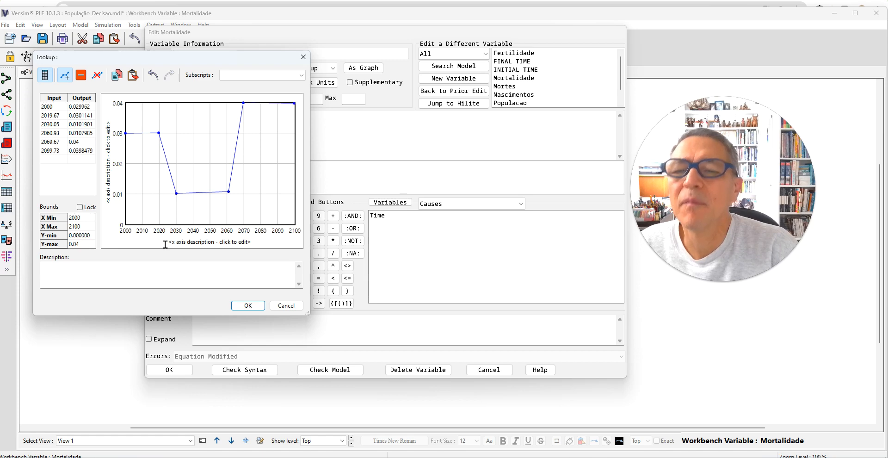
pyautogui.click(245, 305)
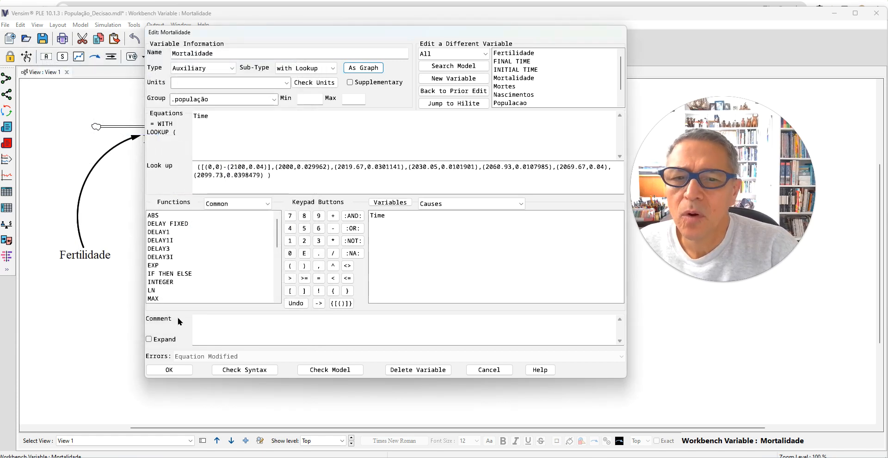
pyautogui.click(169, 370)
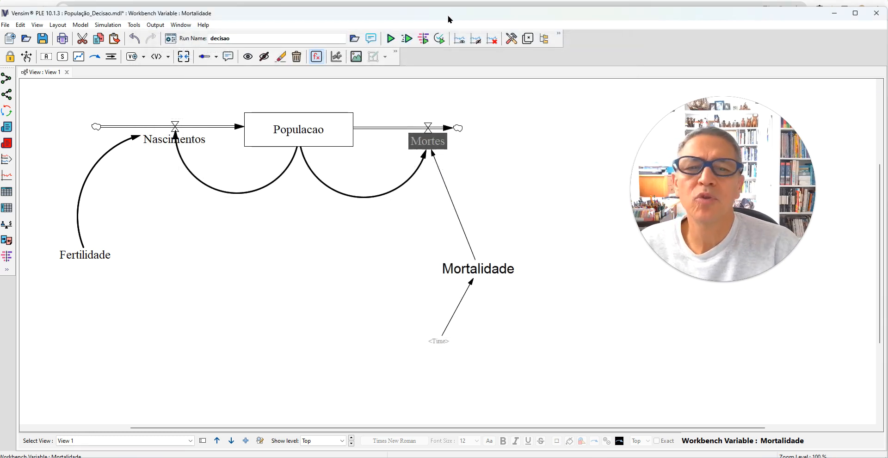